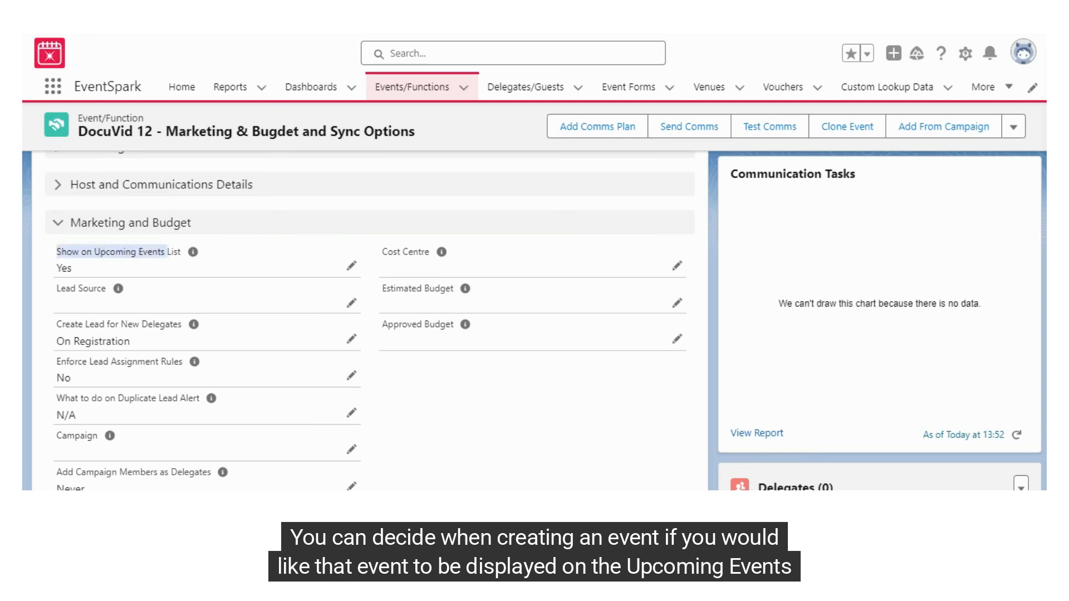
Set Show on Upcoming Events List to Yes in the Marketing and Budget fields.
left_click(351, 266)
left_click(256, 304)
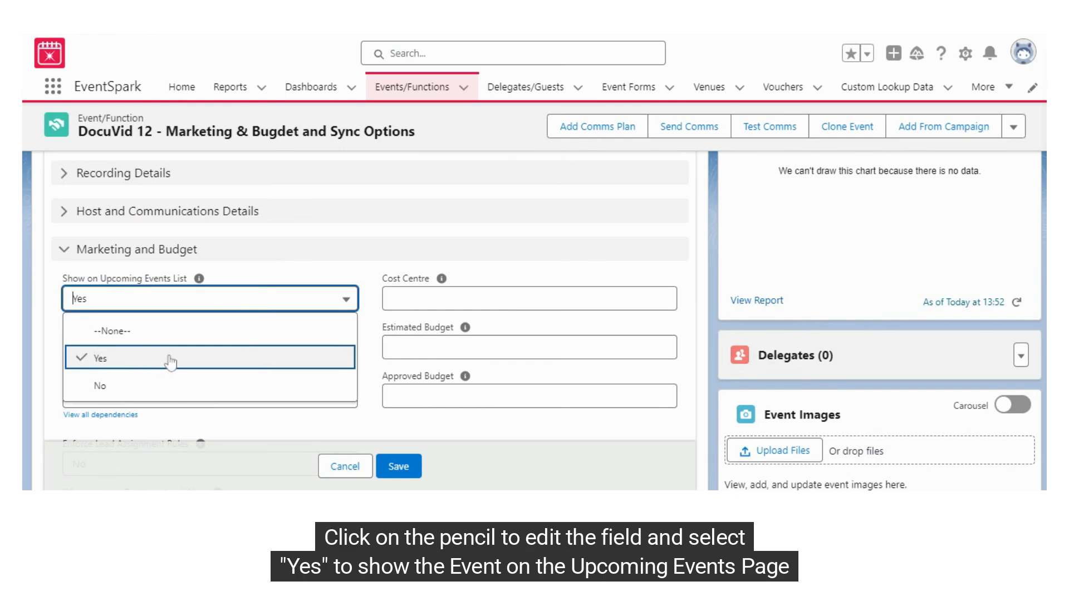
left_click(112, 395)
left_click(116, 300)
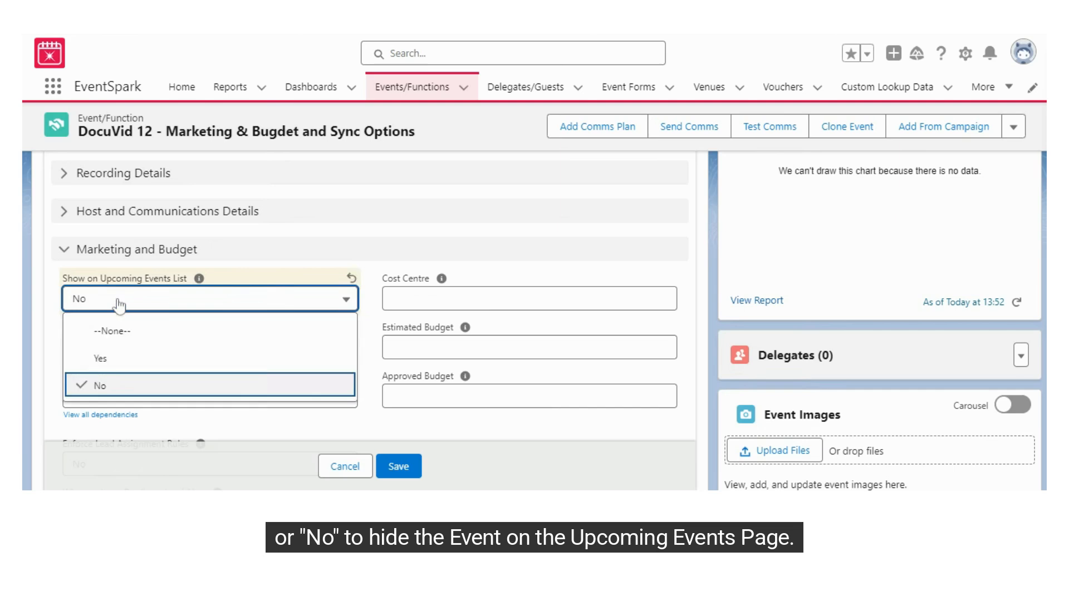
left_click(142, 361)
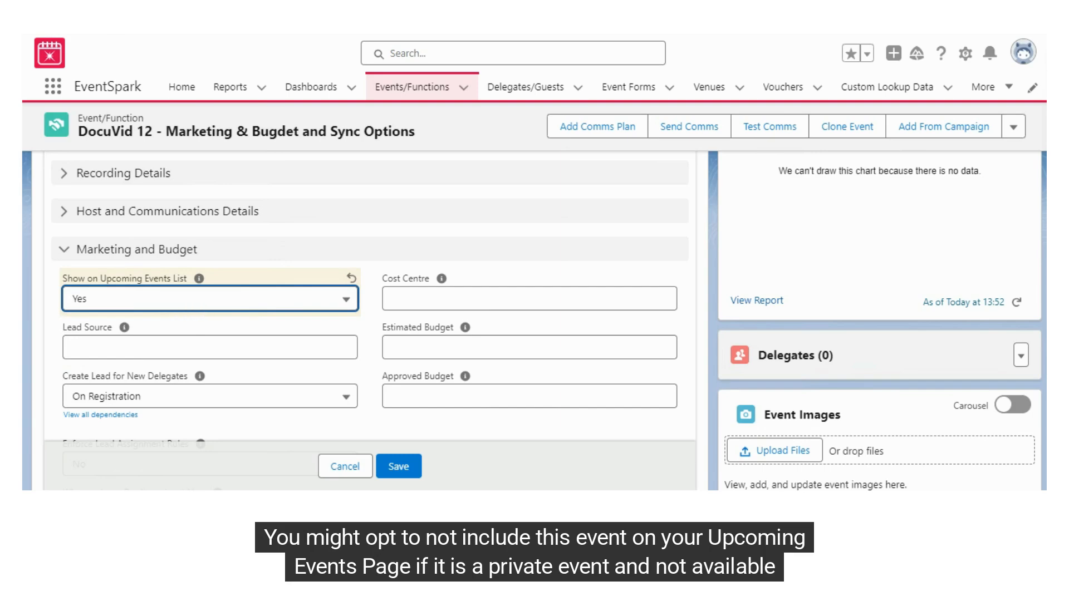
Enter Google Ads as the event's Lead Source.
mouse_move(125, 330)
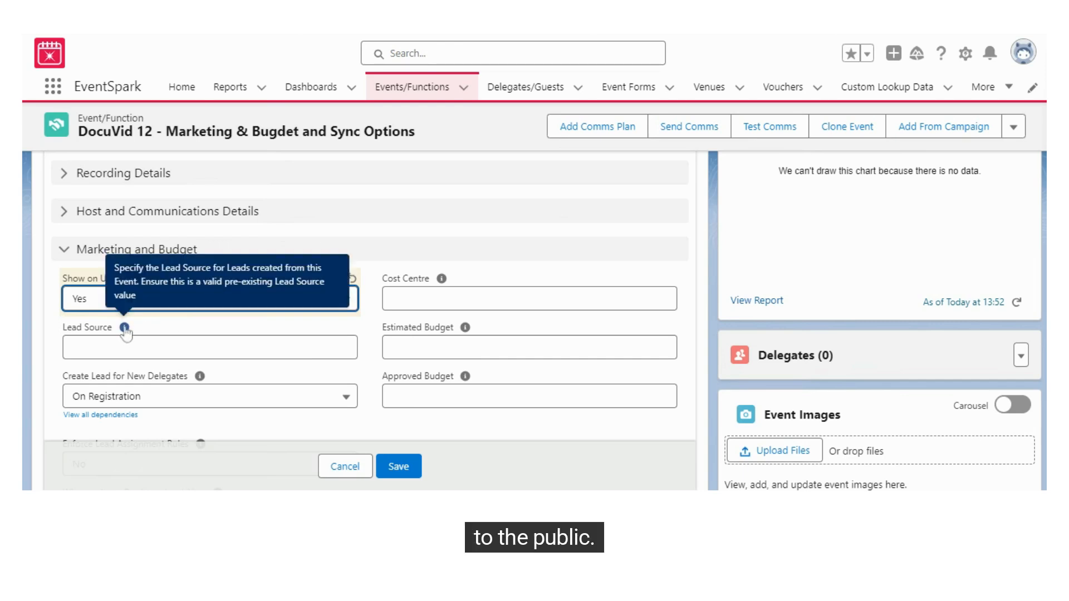
left_click(73, 347)
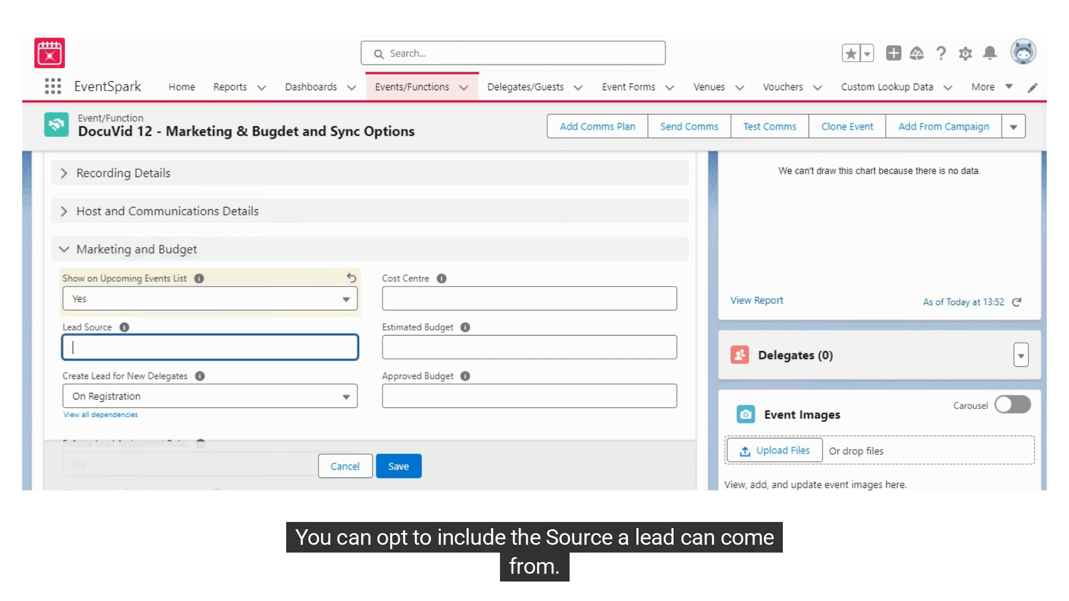
type("Google A")
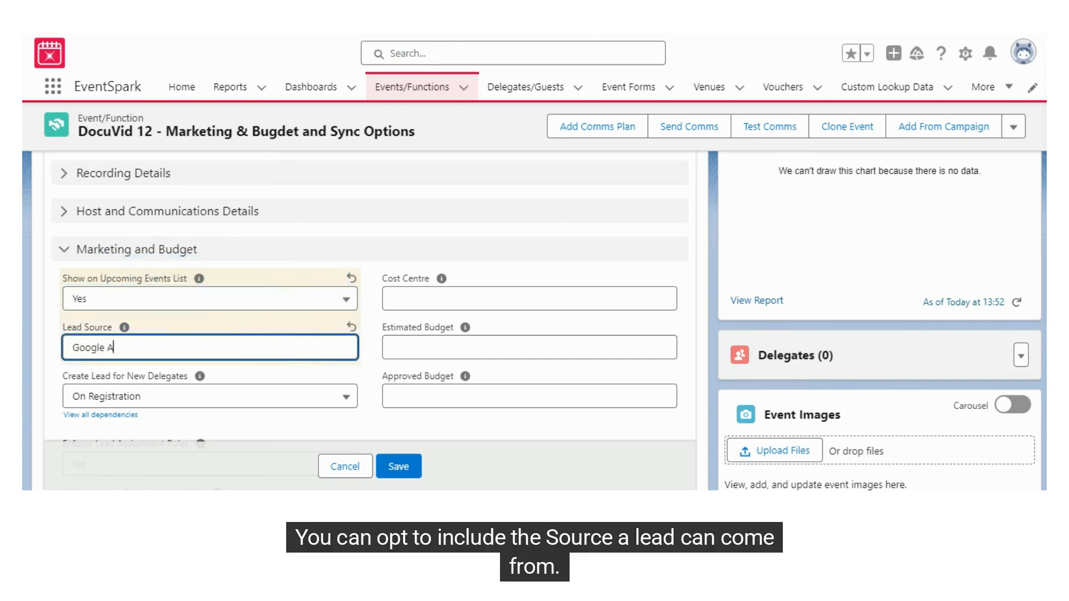
type("ds")
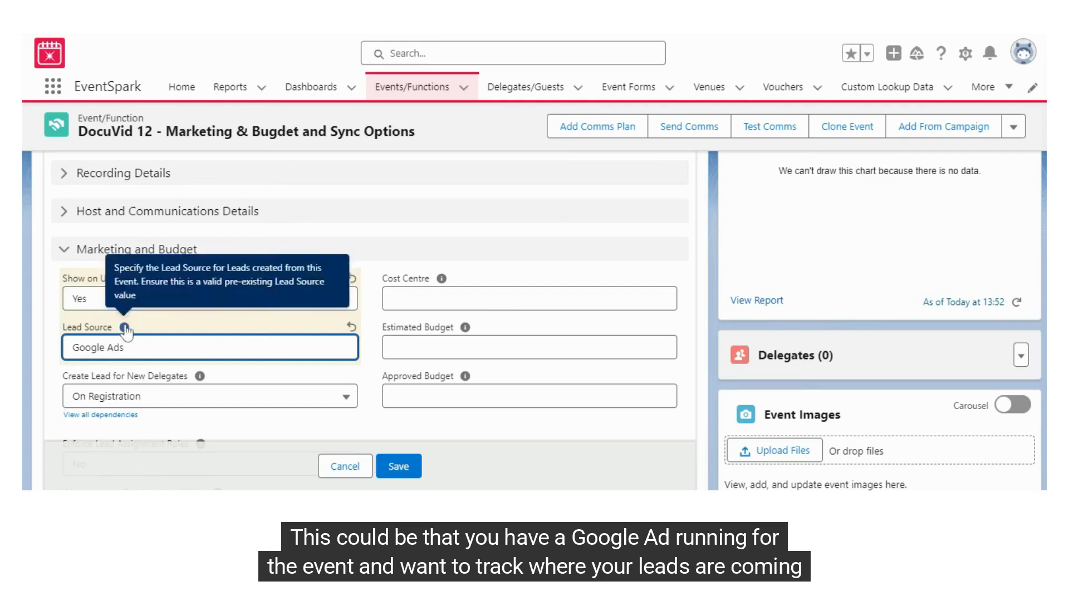
scroll(192, 326, "down", 1)
Keep Create Lead for New Delegates set to On Registration.
left_click(152, 370)
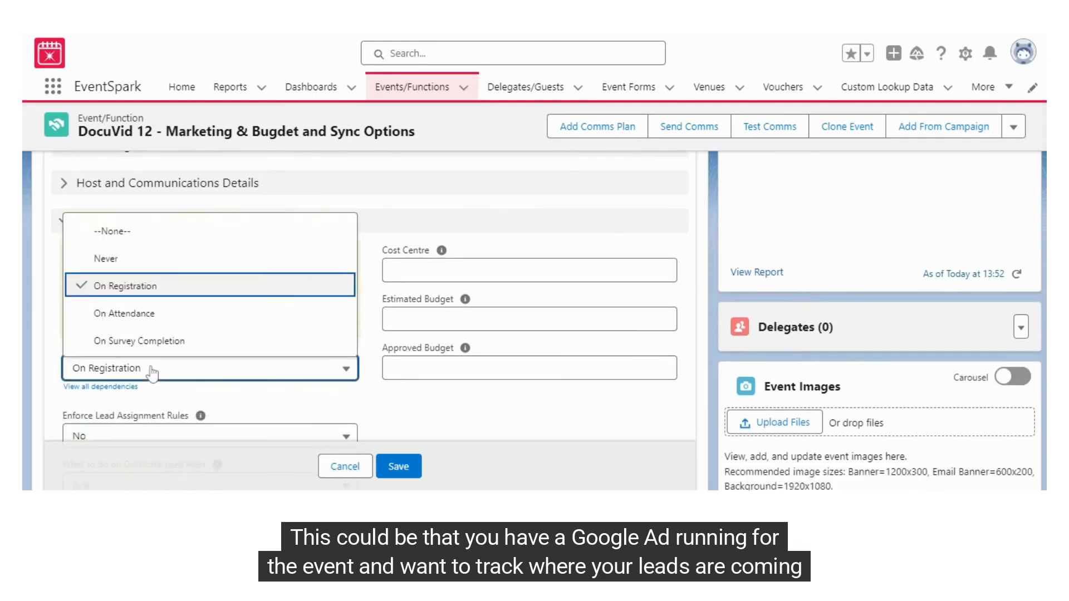
left_click(152, 370)
left_click(199, 348)
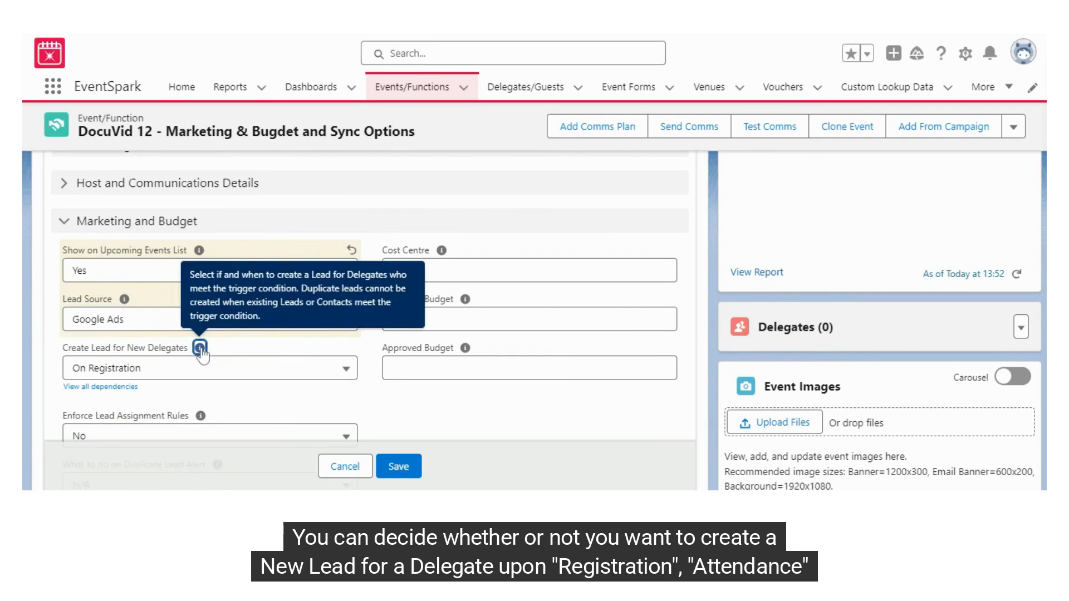
left_click(190, 367)
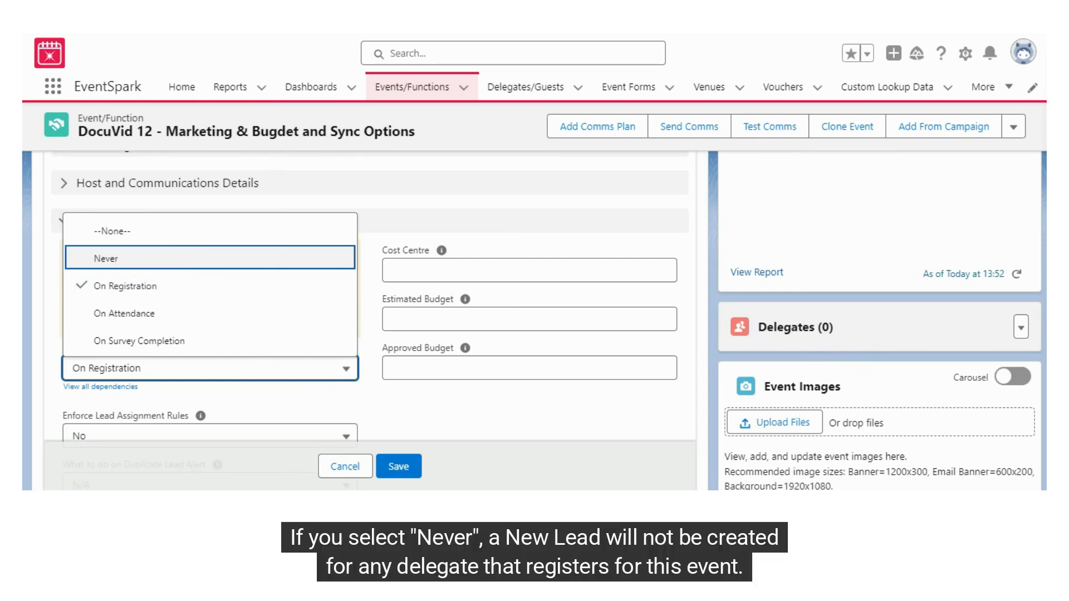
left_click(325, 296)
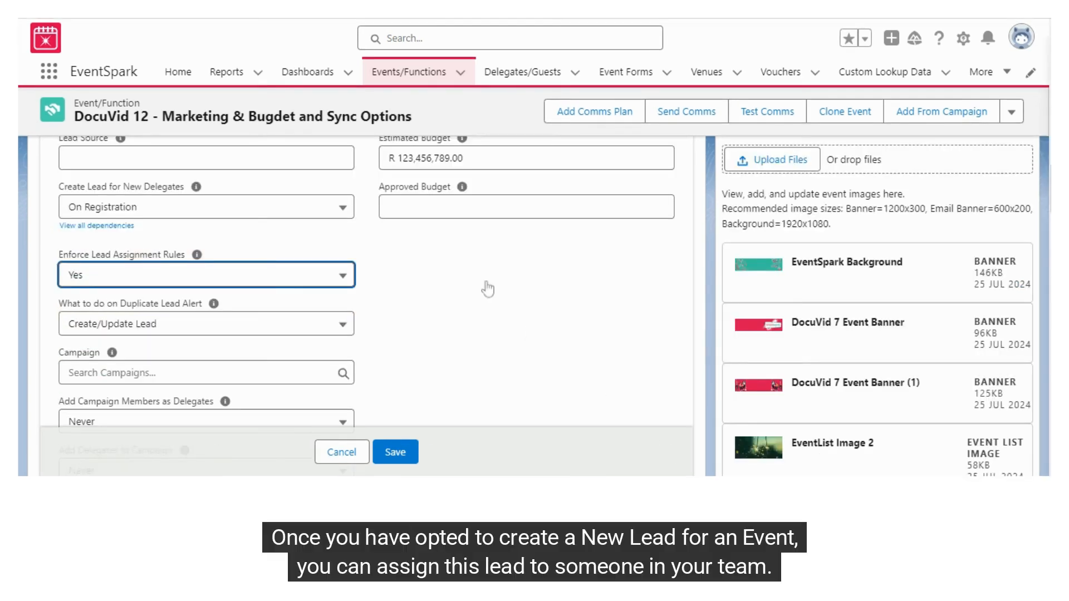
left_click(252, 206)
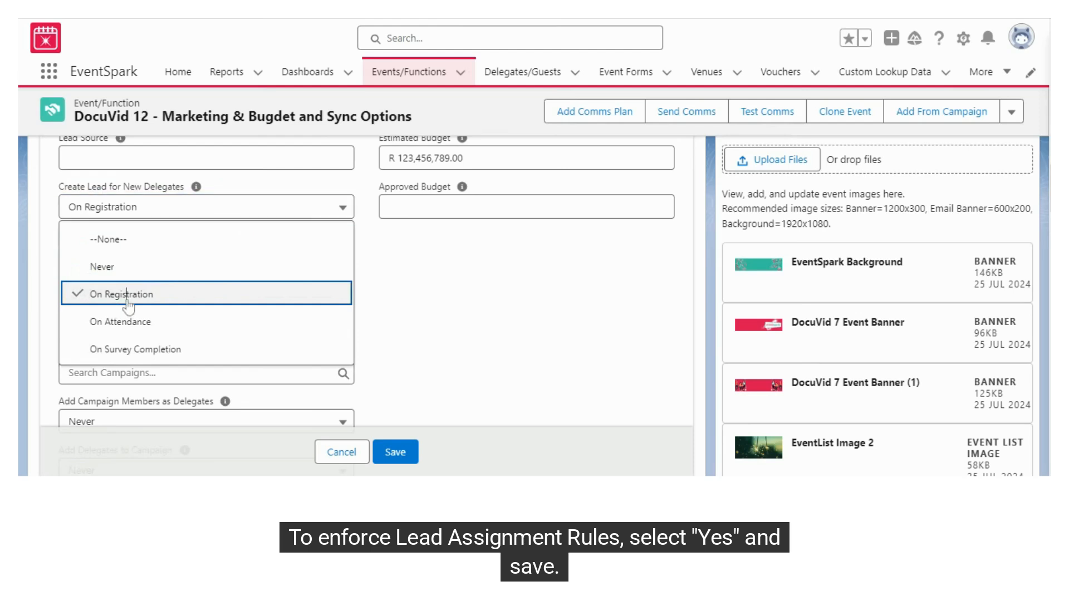
left_click(141, 290)
Set Enforce Lead Assignment Rules to Yes and save the Marketing and Budget settings.
left_click(192, 275)
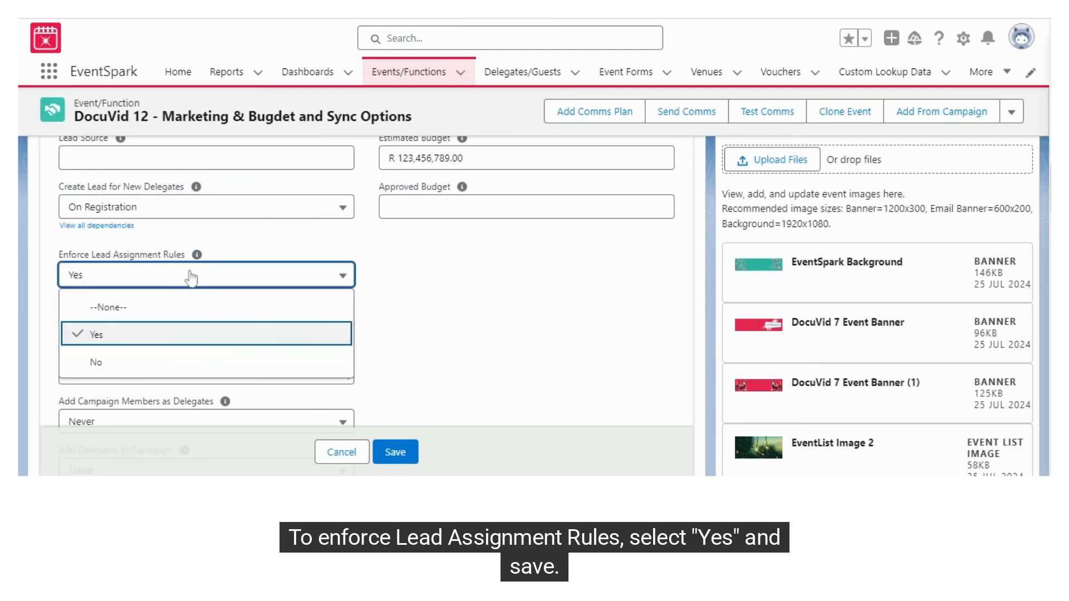
left_click(135, 337)
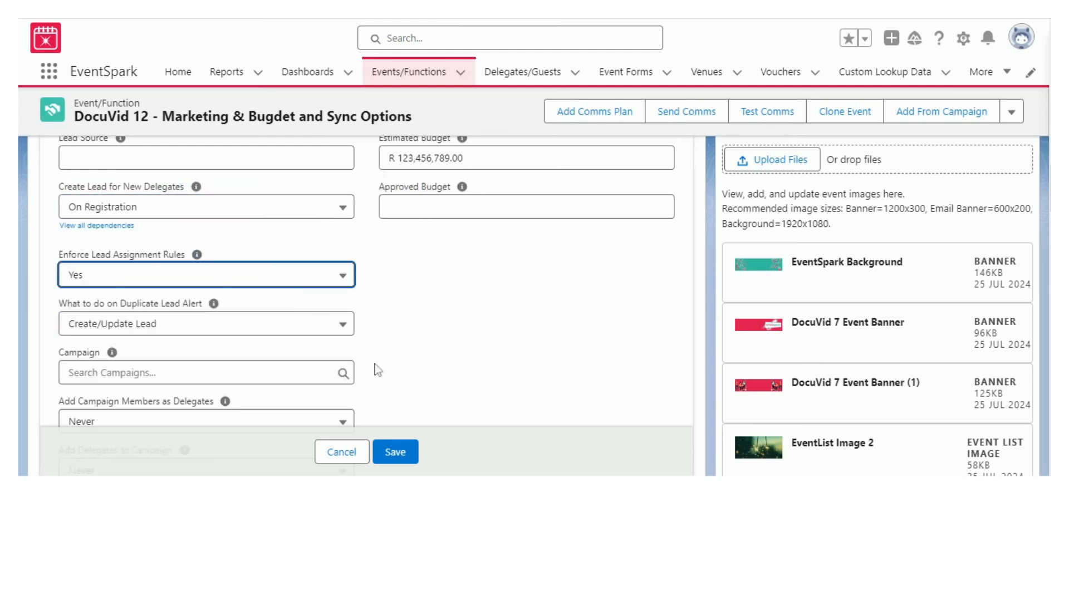
left_click(393, 452)
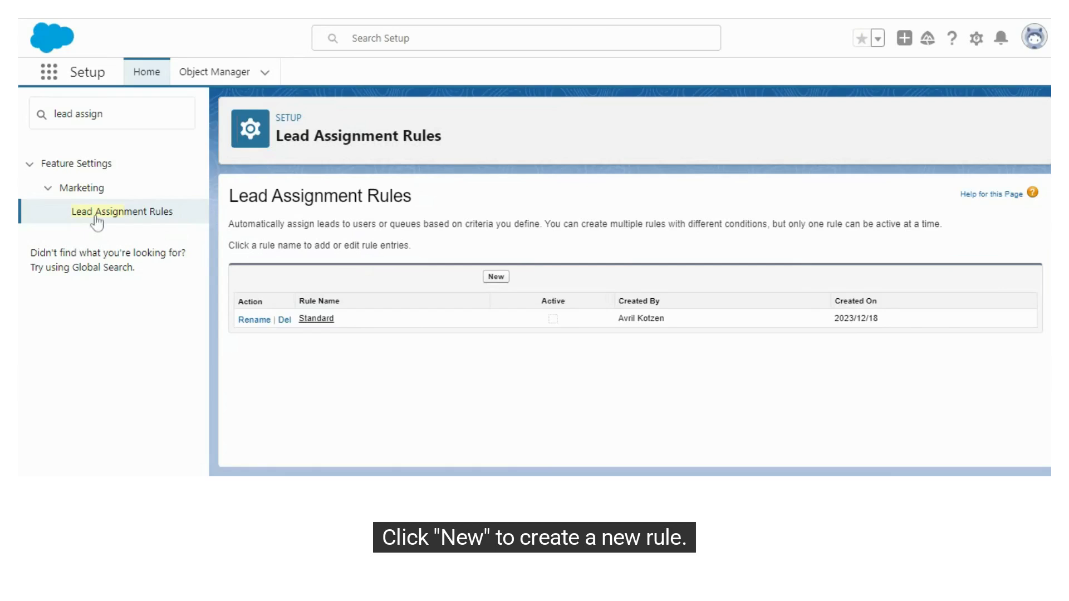
Create an active lead assignment rule named Test and open its detail page.
left_click(494, 277)
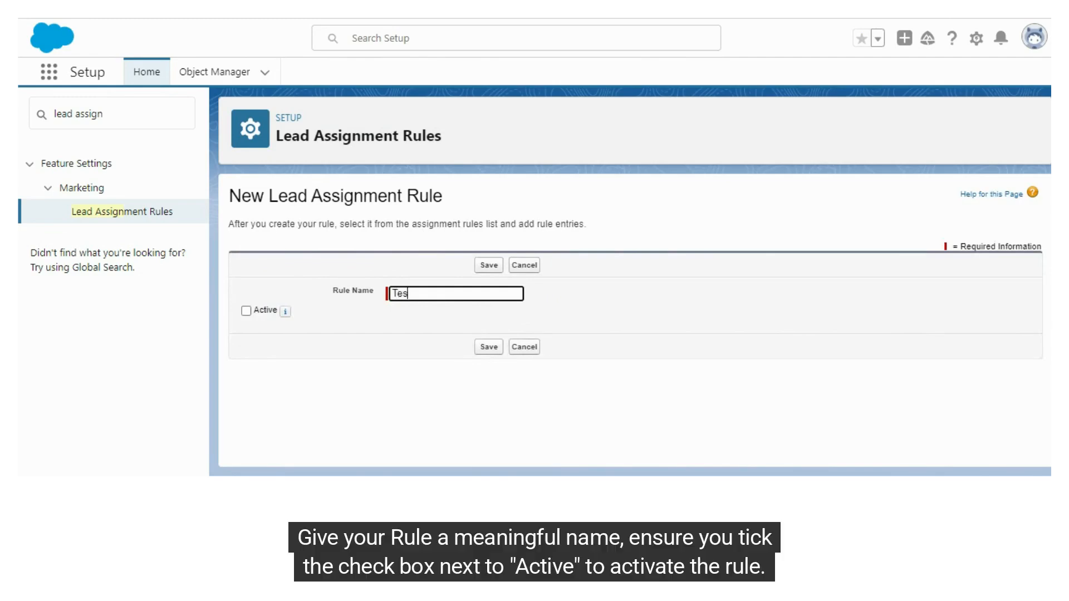
left_click(246, 311)
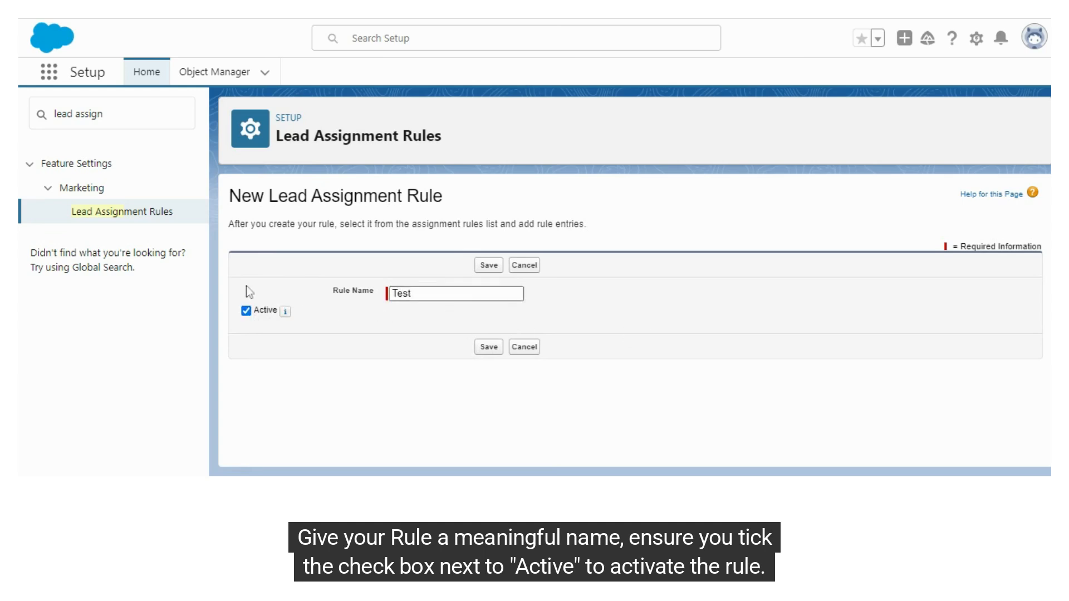
left_click(487, 348)
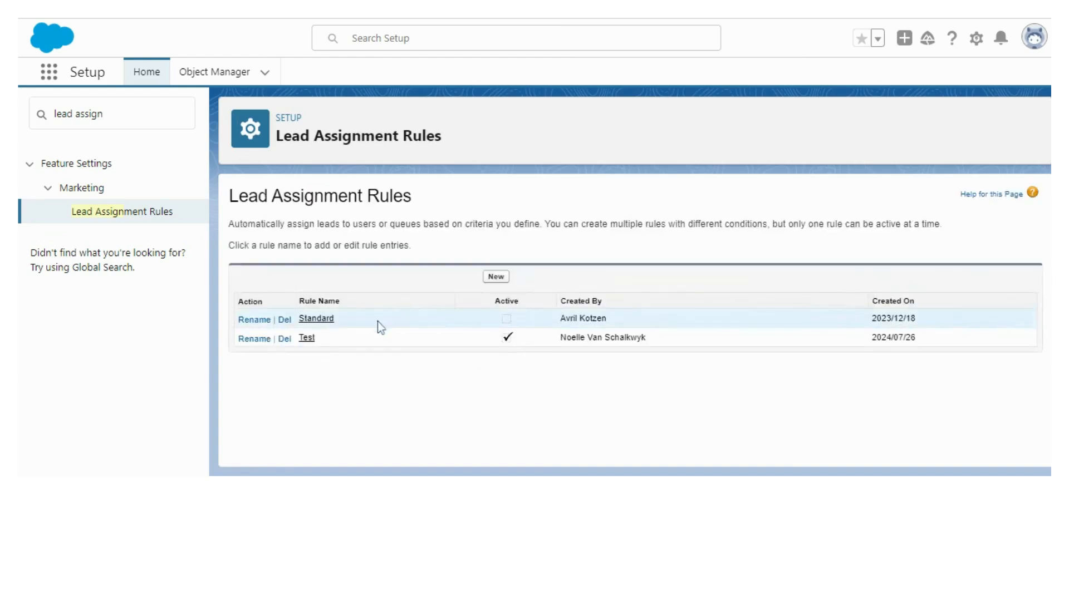
left_click(307, 338)
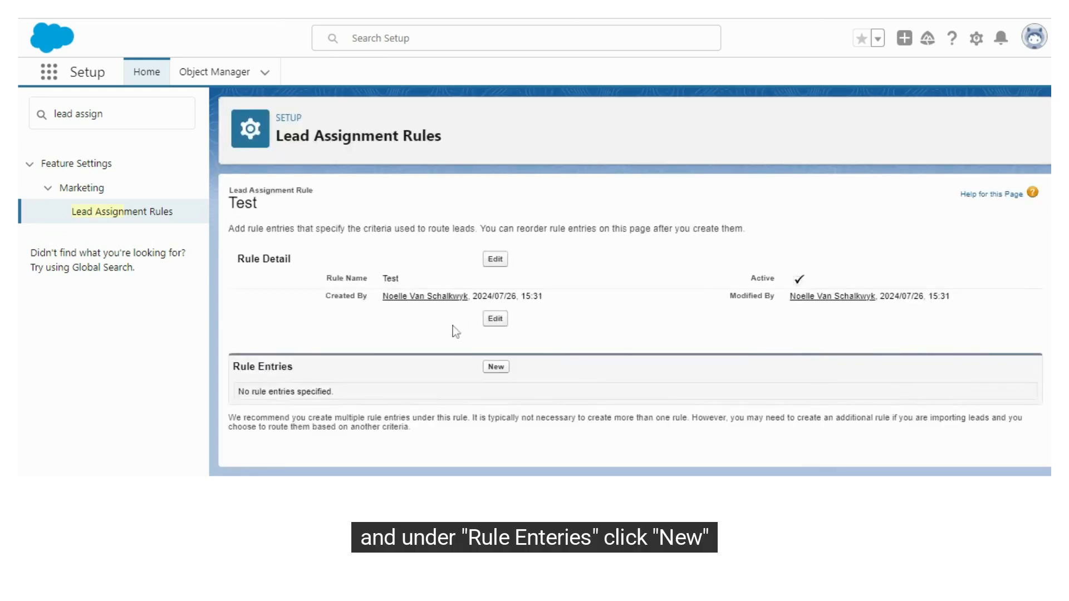
Add a Test rule entry with criterion Lead: Country equals United States.
left_click(501, 368)
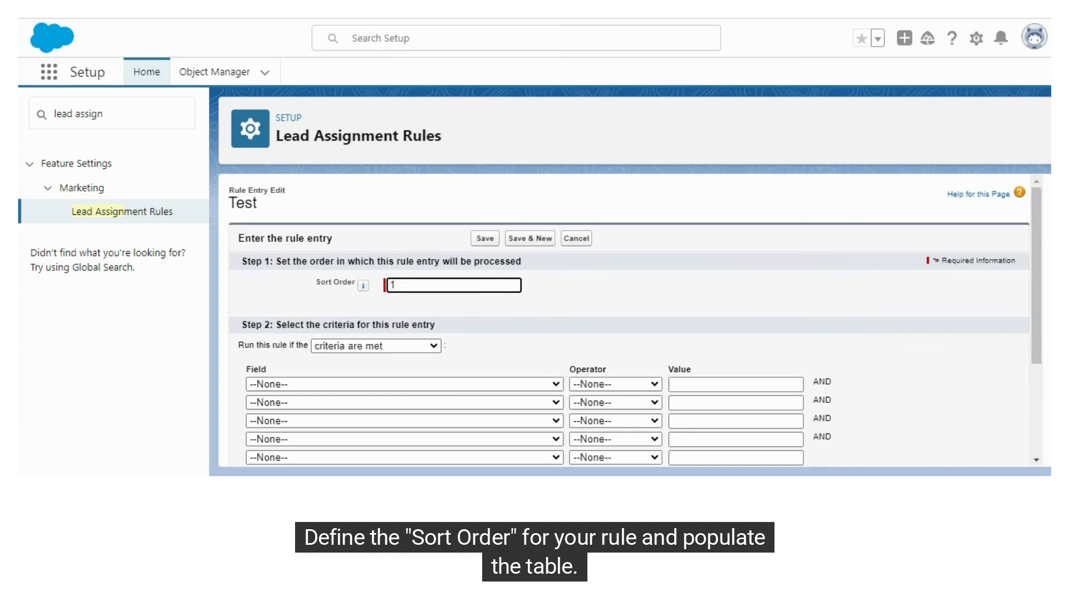
scroll(390, 300, "down", 2)
left_click(376, 299)
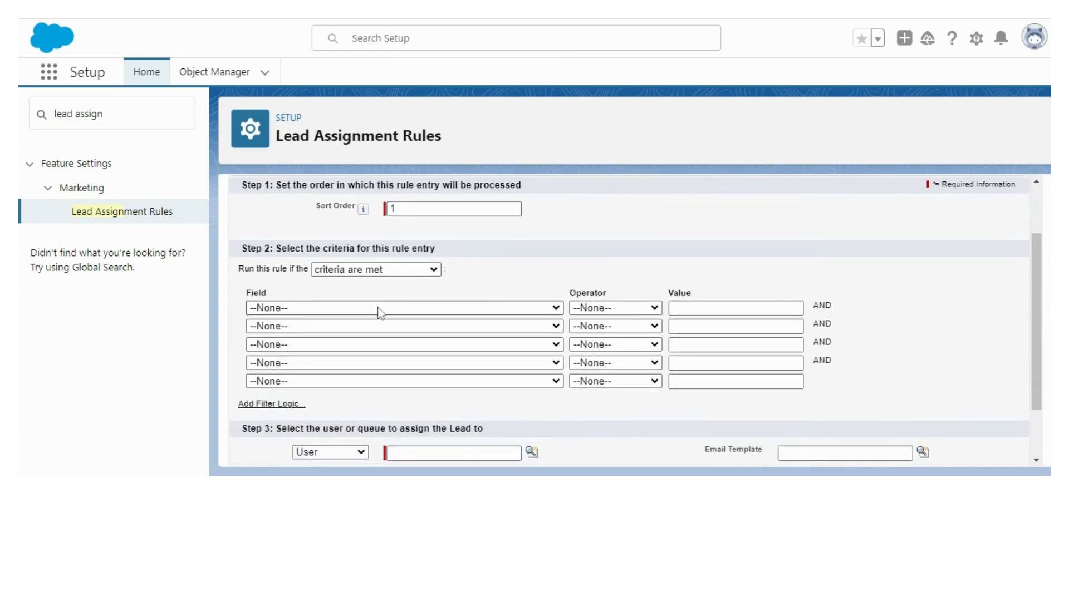
left_click(380, 307)
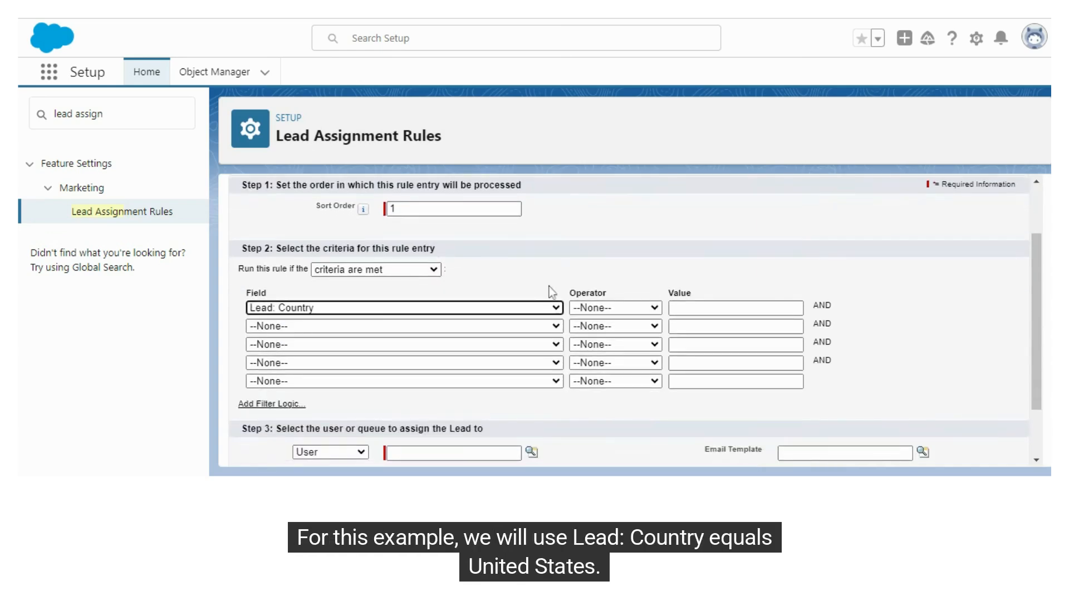
left_click(601, 312)
left_click(630, 329)
left_click(688, 308)
type("United States")
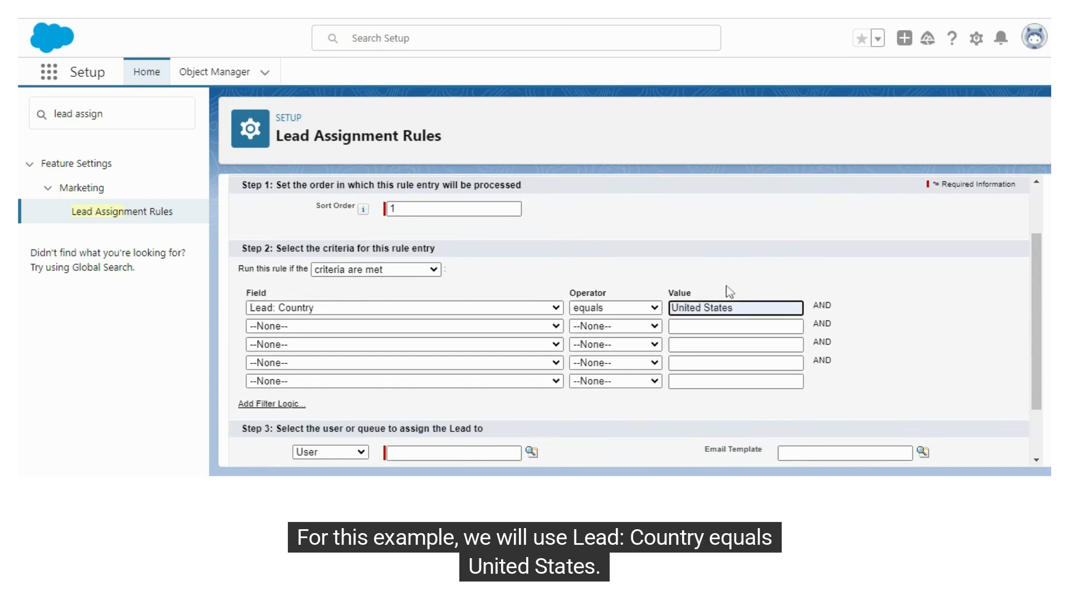
scroll(505, 303, "down", 2)
Route matching leads to a chosen user, attach an email template, and save the entry.
left_click(532, 383)
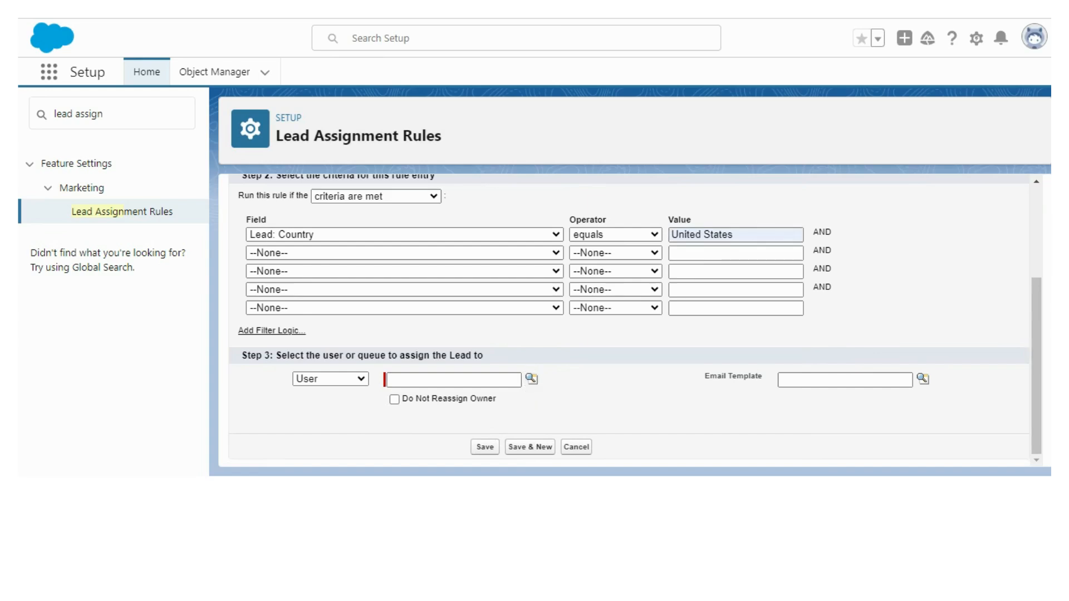
left_click(780, 381)
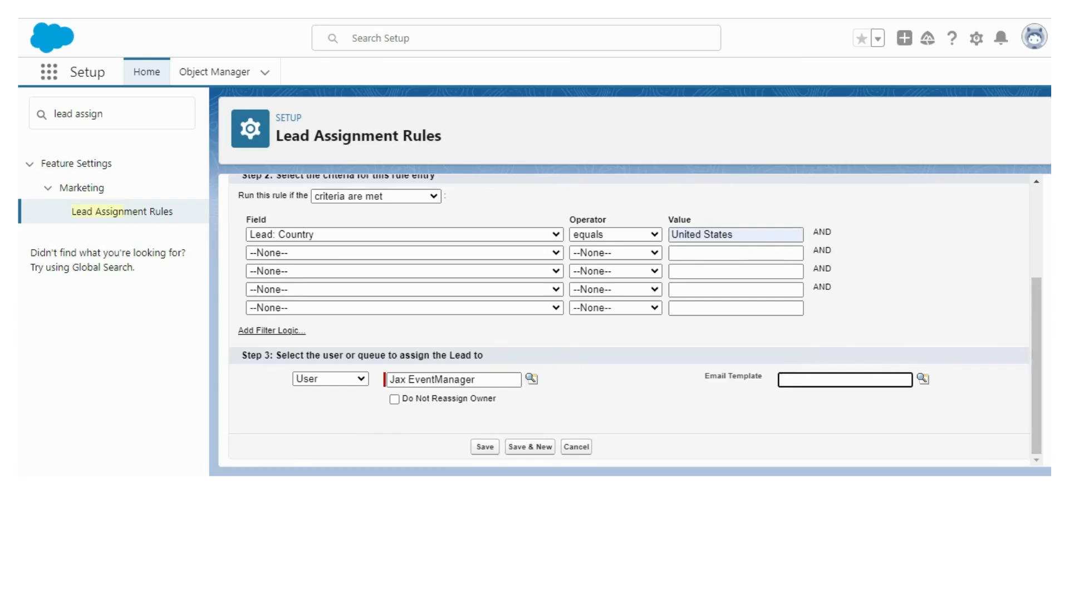
left_click(922, 381)
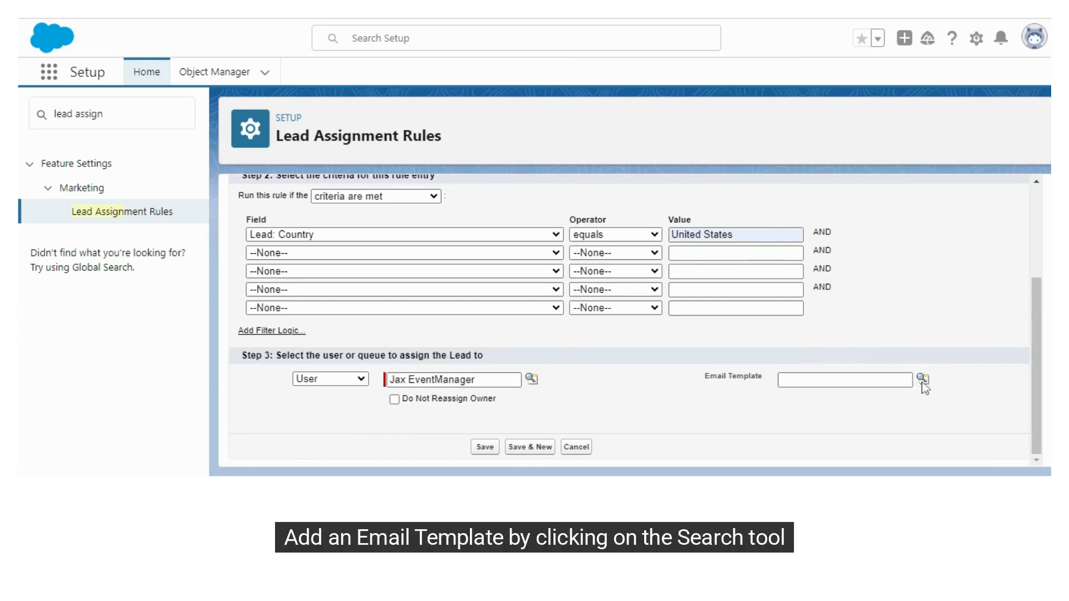
left_click(628, 357)
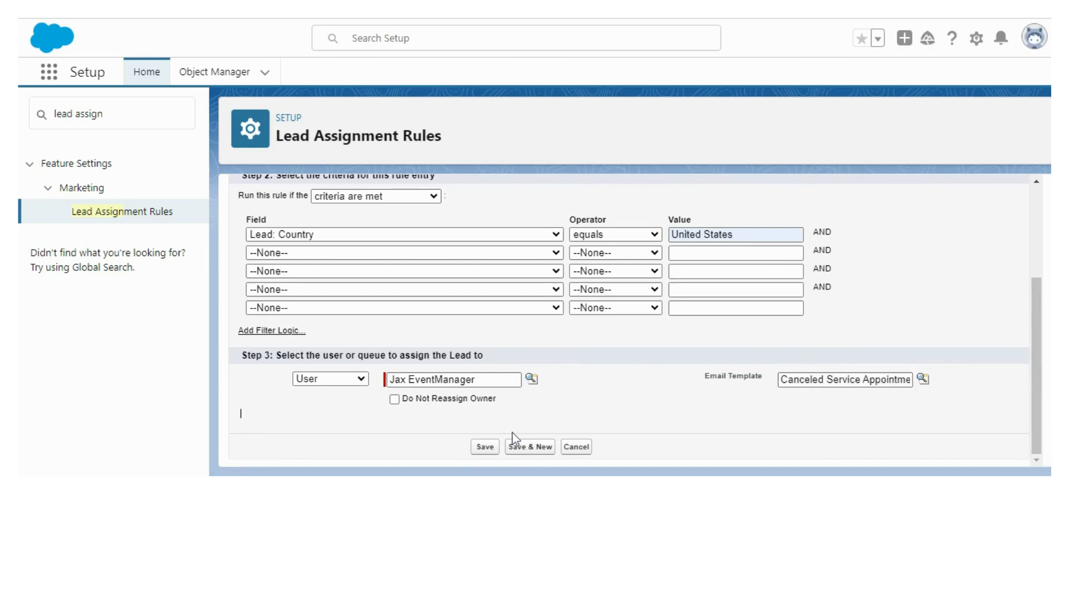
left_click(493, 448)
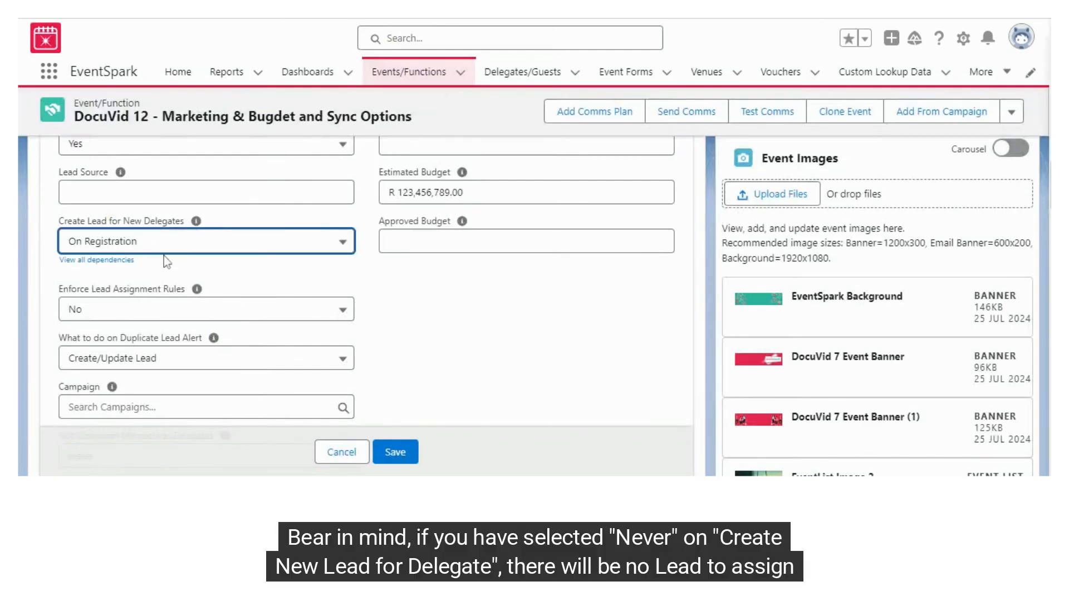
Change Create Lead for New Delegates on DocuVid 12 to Never.
left_click(137, 242)
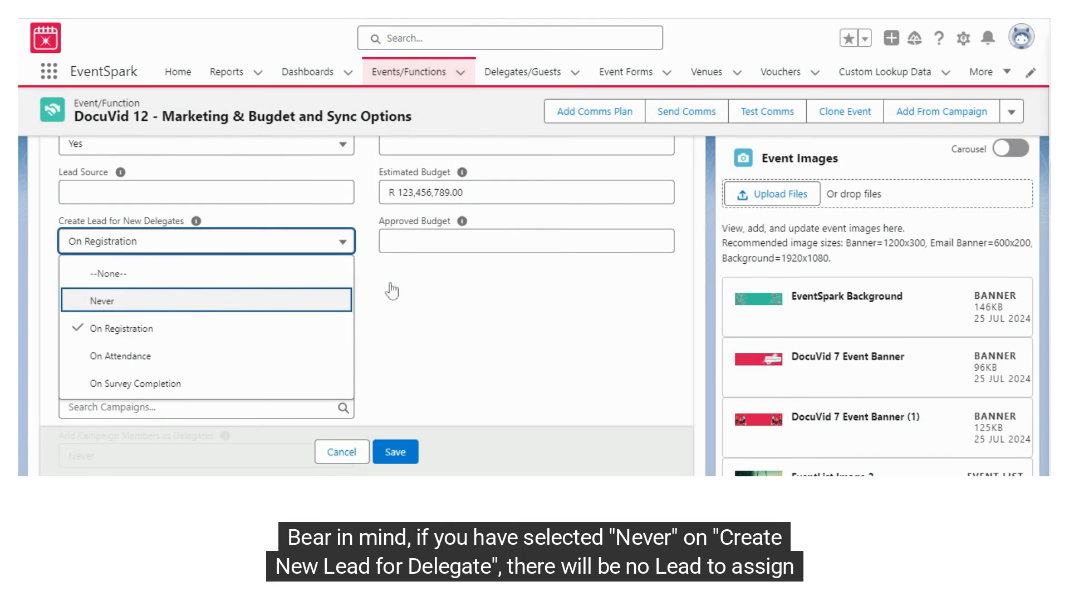
key("Return")
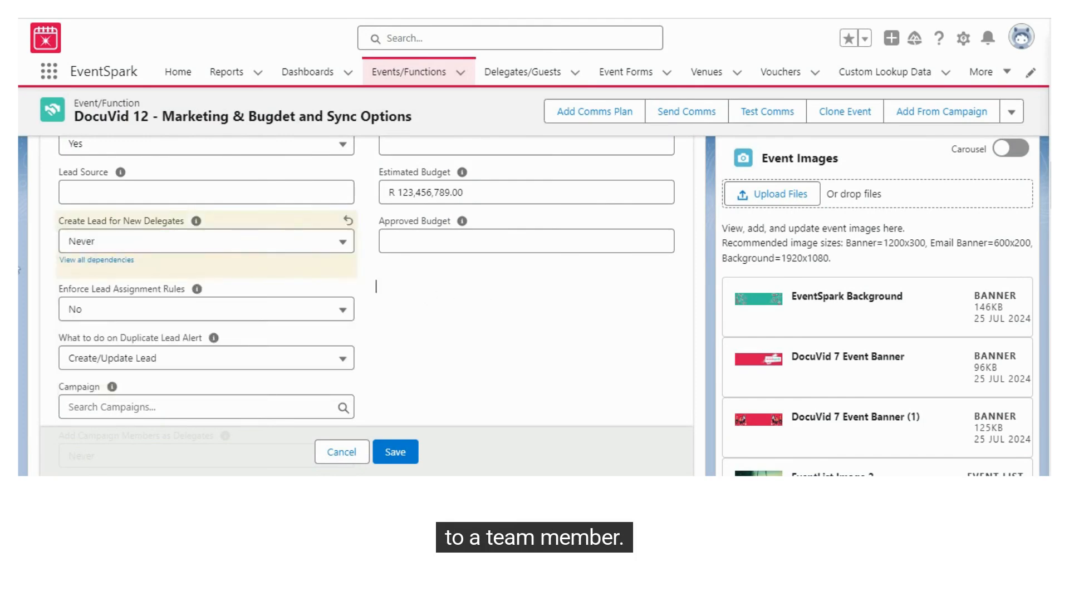
scroll(217, 212, "down", 3)
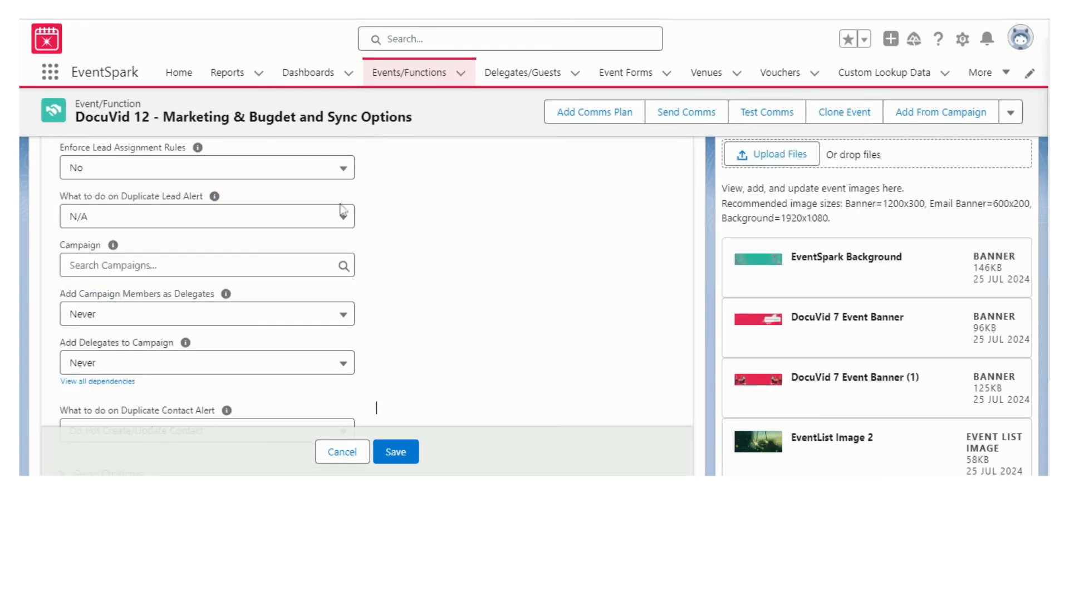
mouse_move(216, 206)
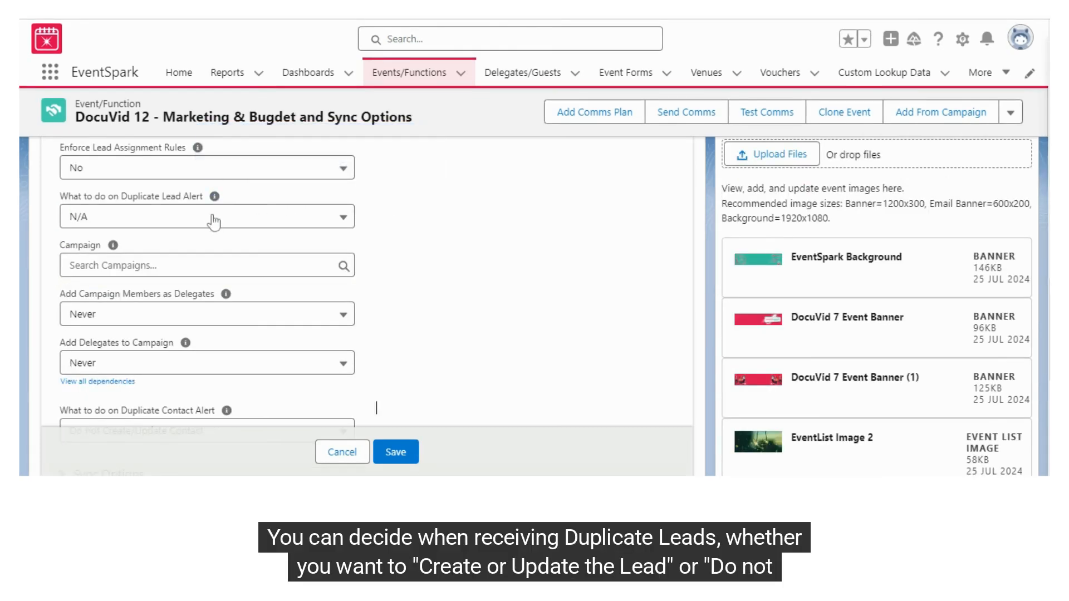
left_click(215, 219)
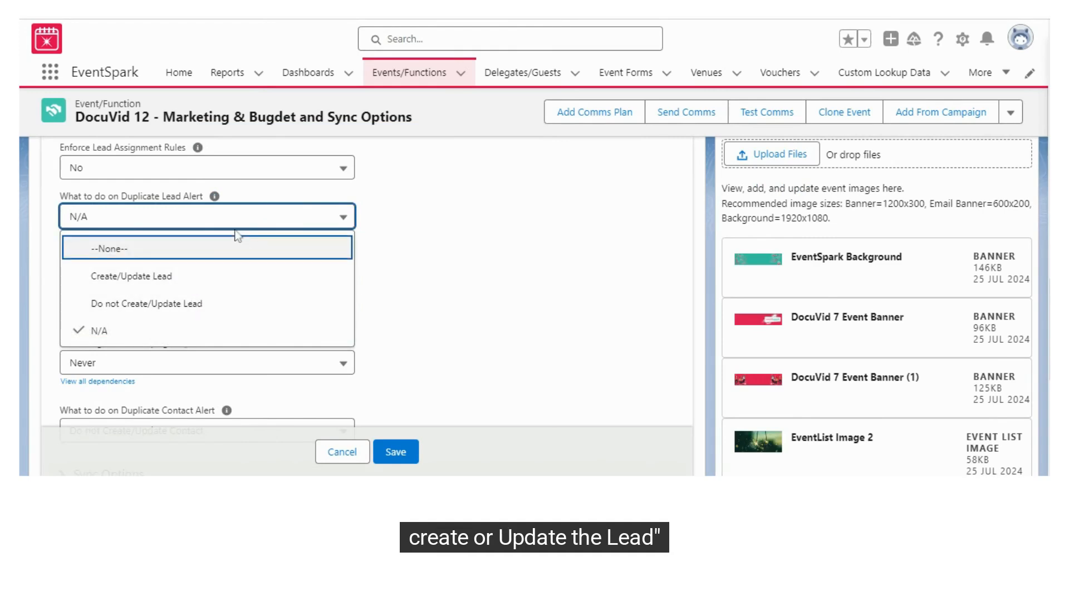
left_click(248, 219)
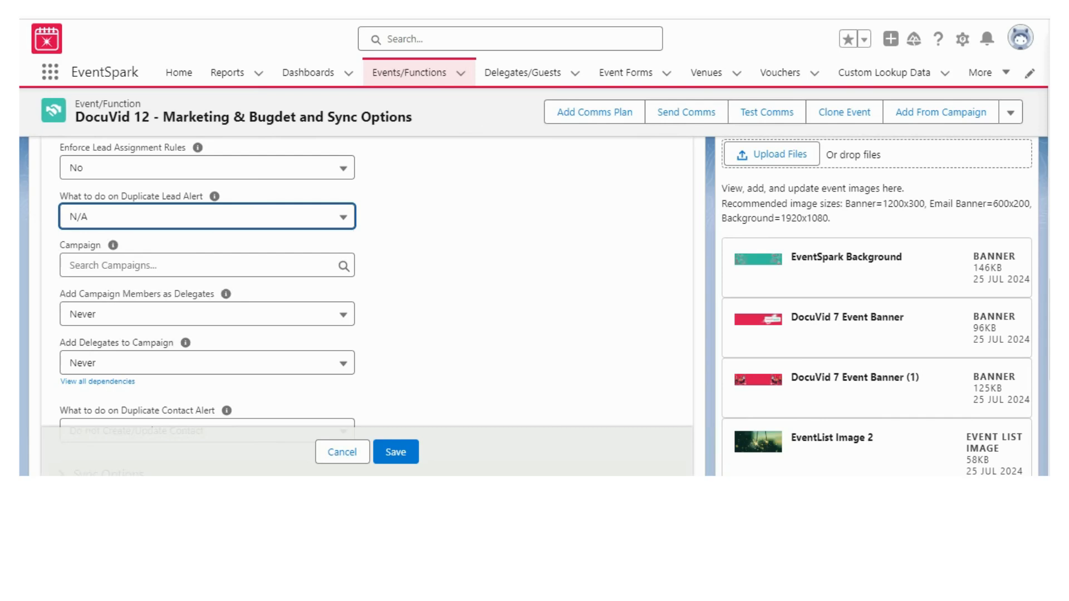
mouse_move(113, 249)
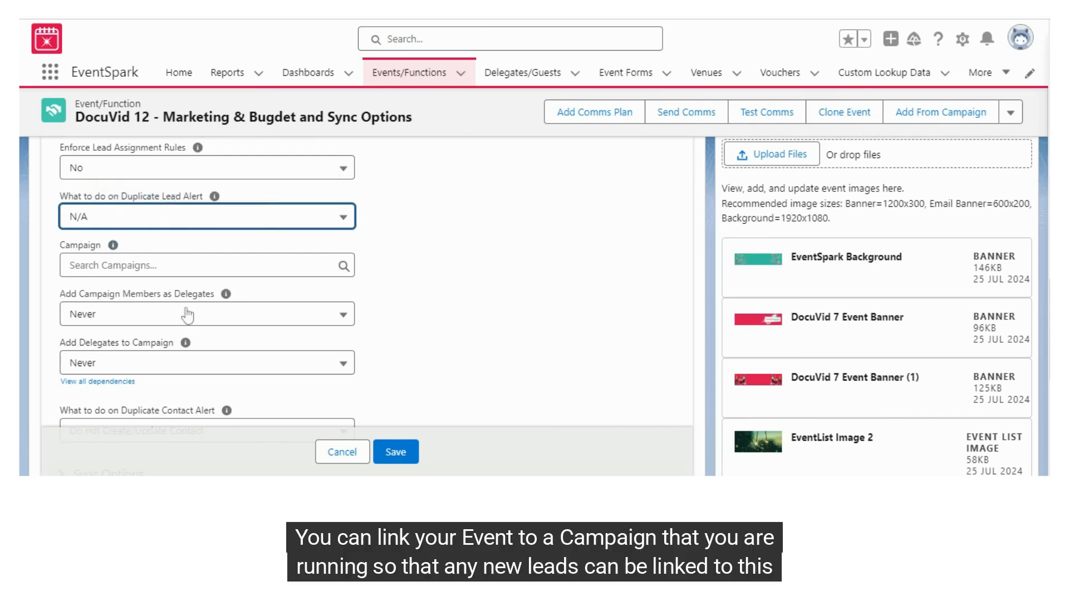
mouse_move(228, 299)
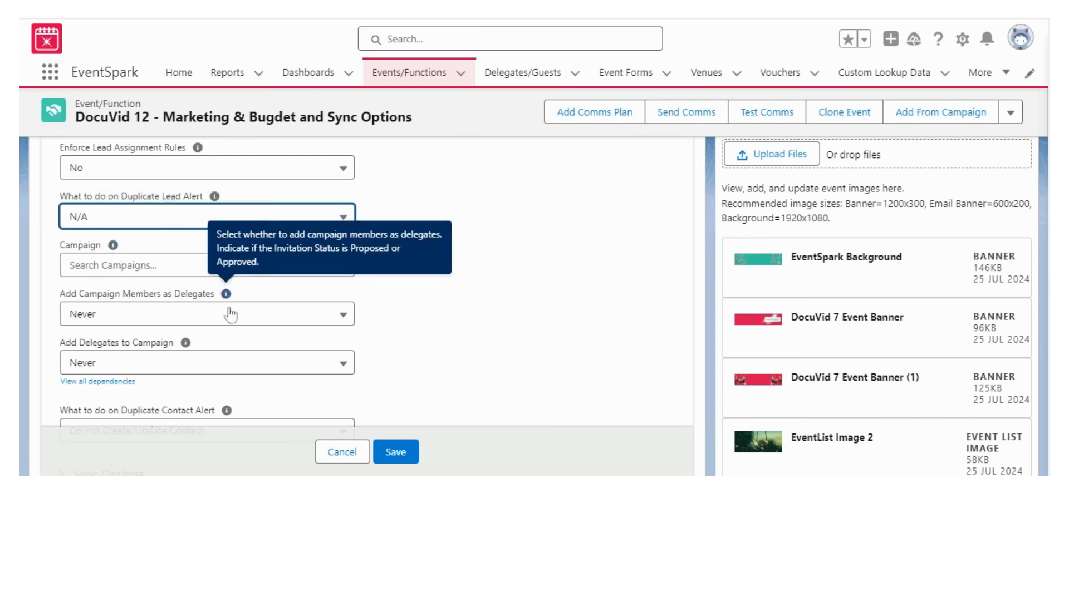
left_click(231, 322)
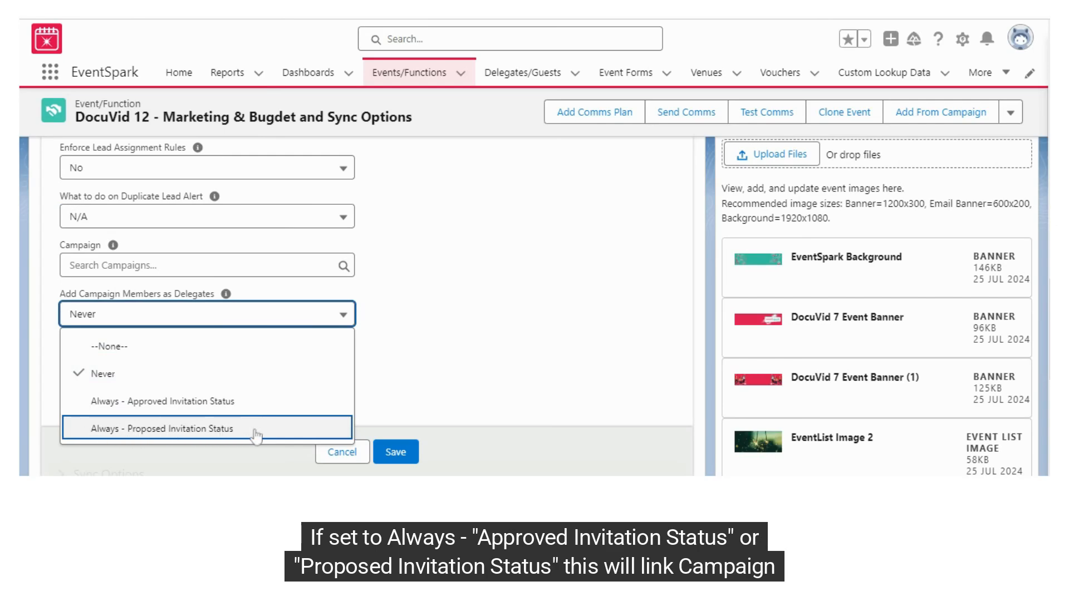
left_click(271, 316)
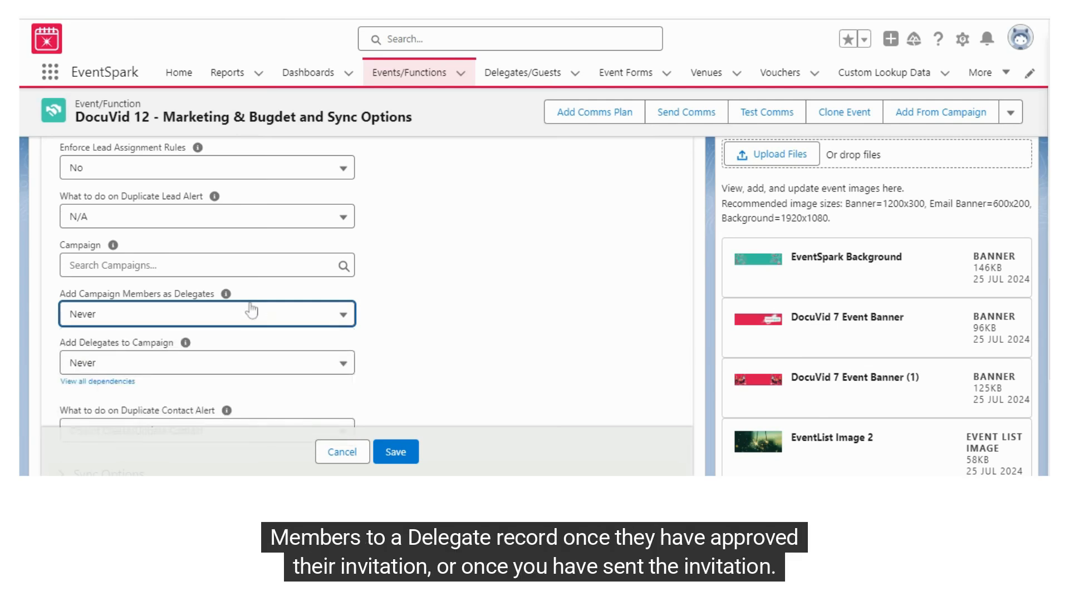
mouse_move(227, 295)
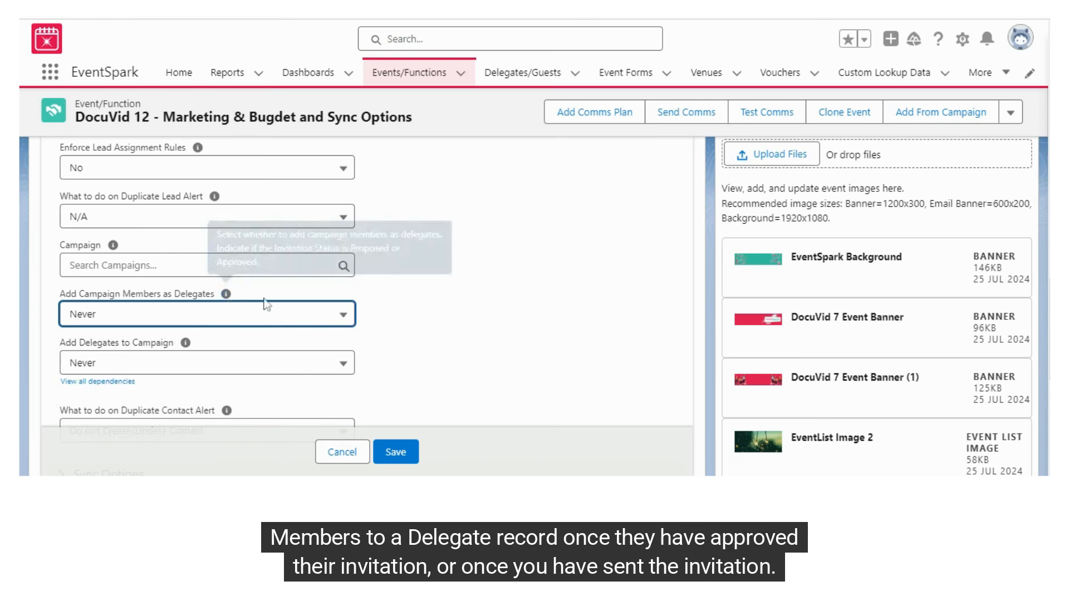
mouse_move(187, 344)
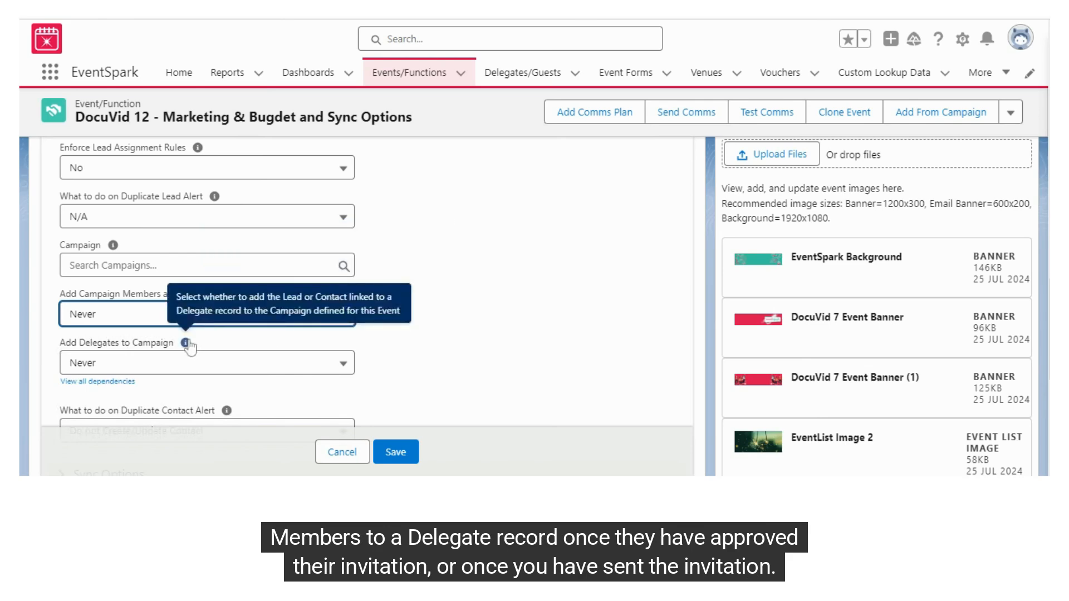
left_click(260, 367)
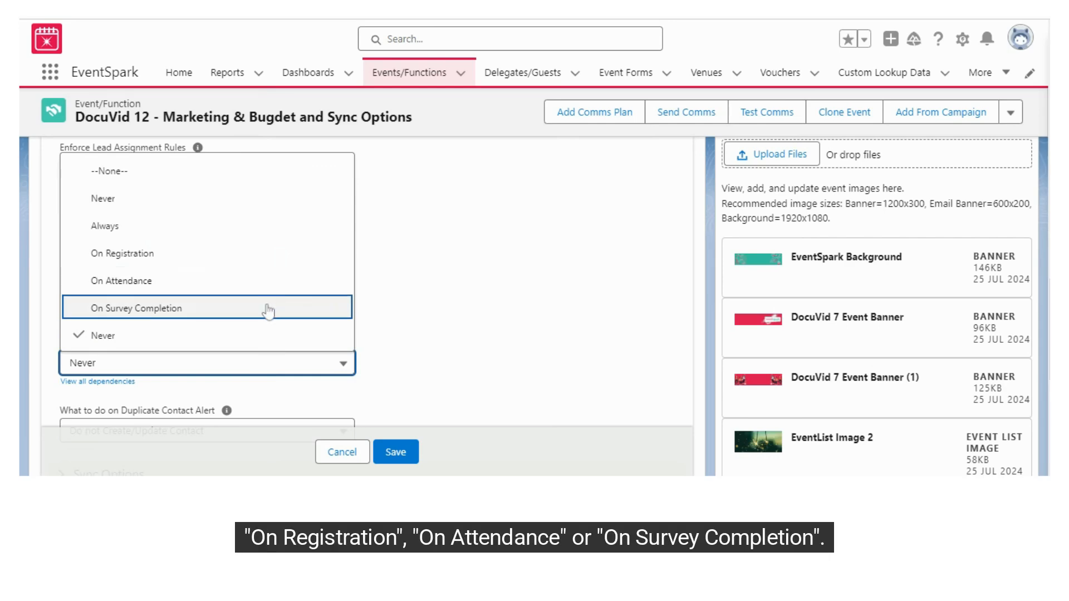
left_click(425, 318)
scroll(426, 318, "down", 2)
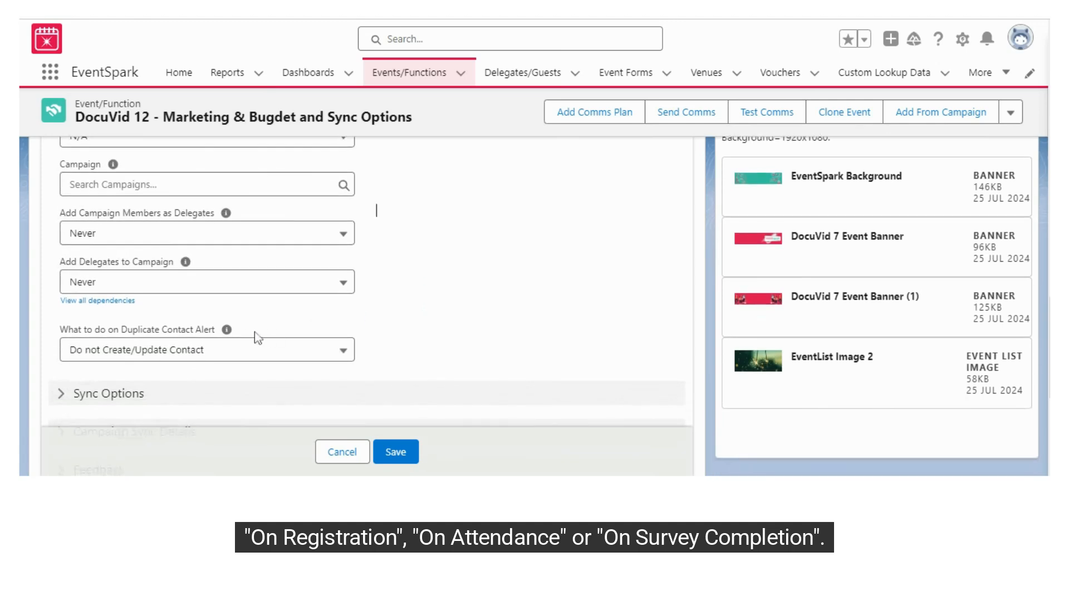
mouse_move(228, 332)
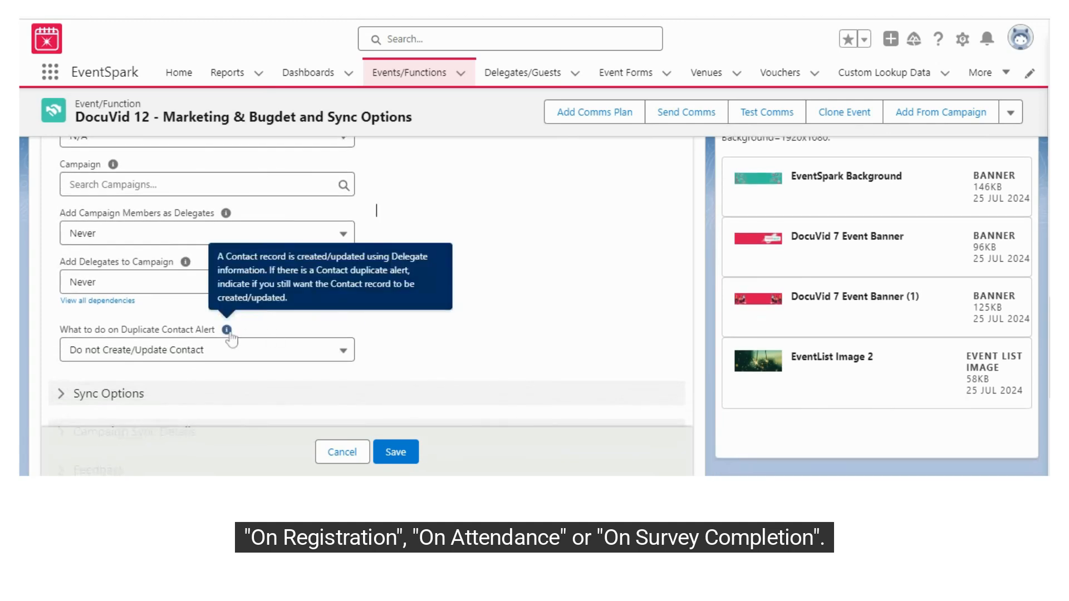
left_click(250, 359)
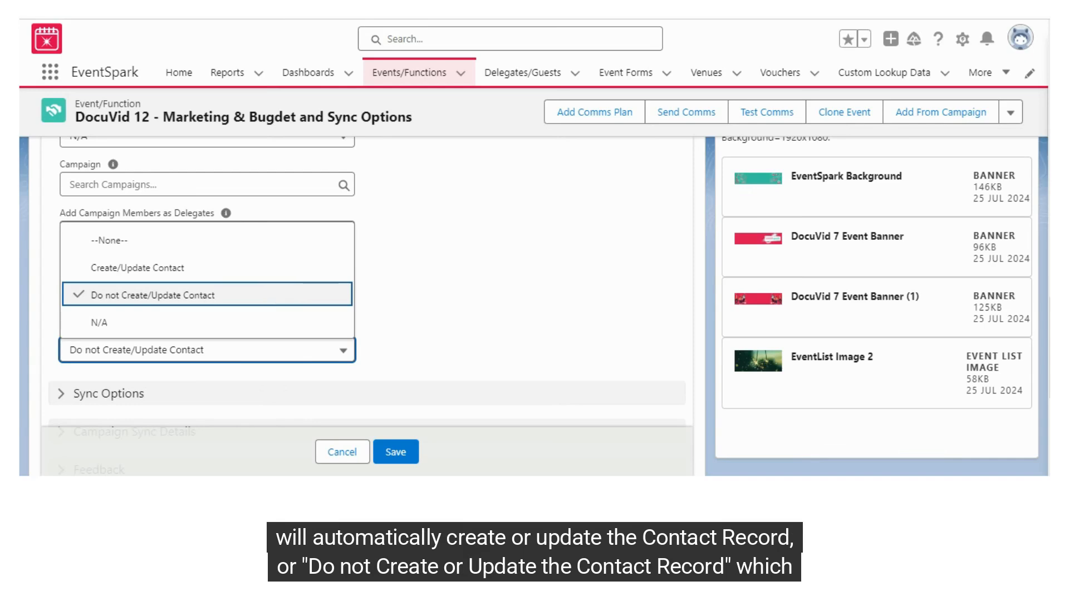
left_click(497, 251)
Check the Cost Centre, Estimated Budget and Approved Budget help tips on the edit form.
scroll(499, 248, "up", 5)
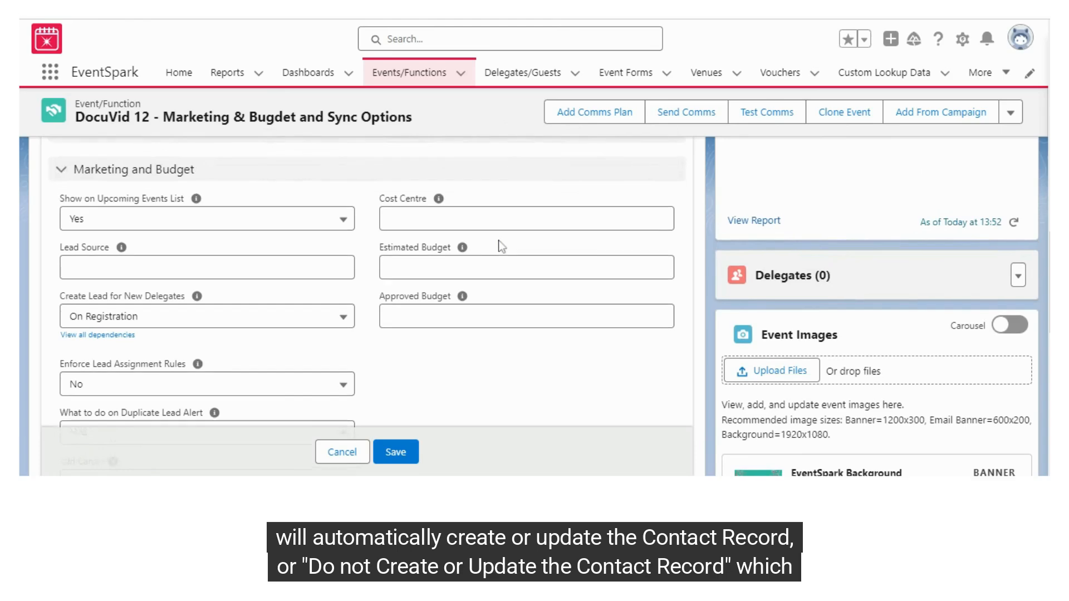
mouse_move(440, 204)
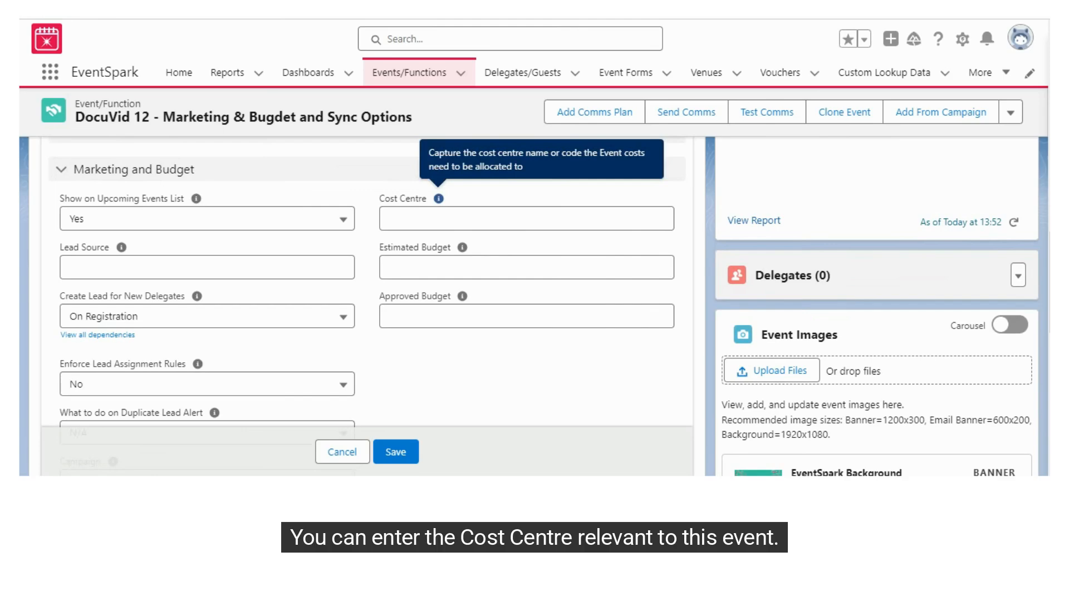
mouse_move(462, 249)
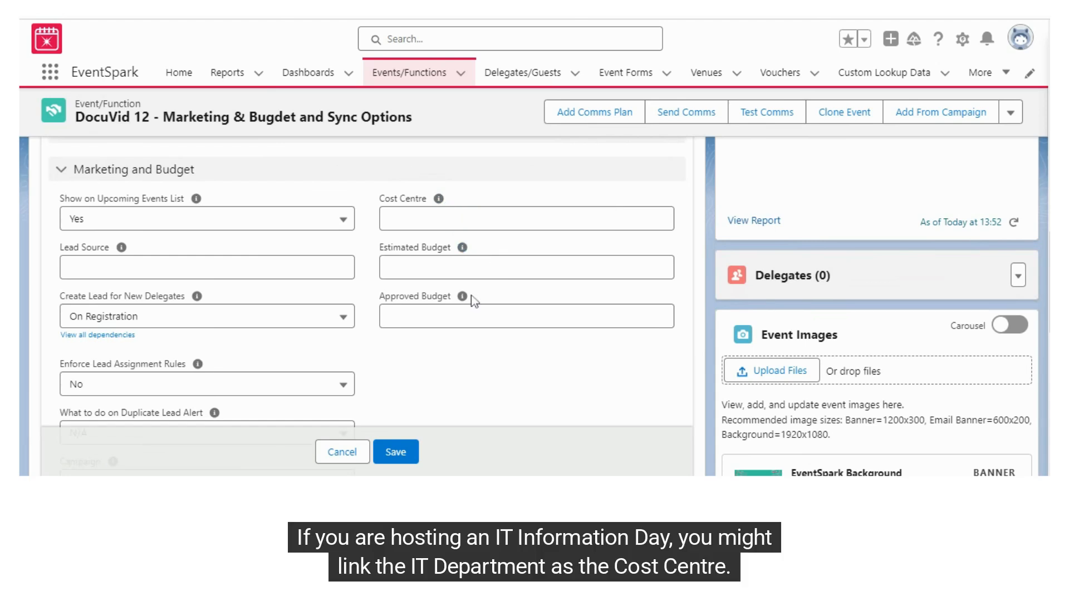
mouse_move(463, 298)
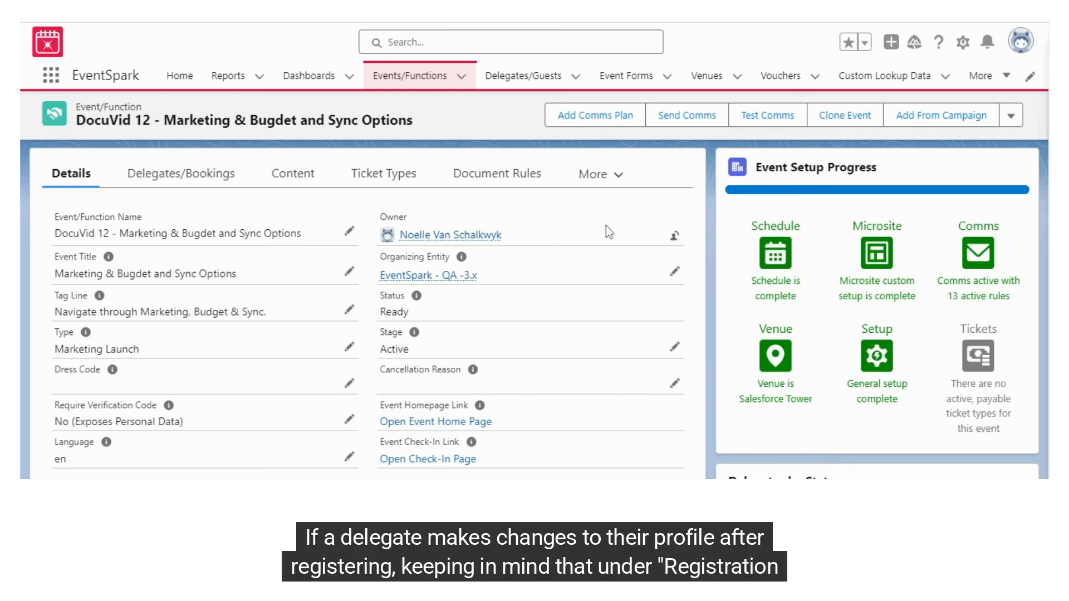
scroll(609, 232, "down", 5)
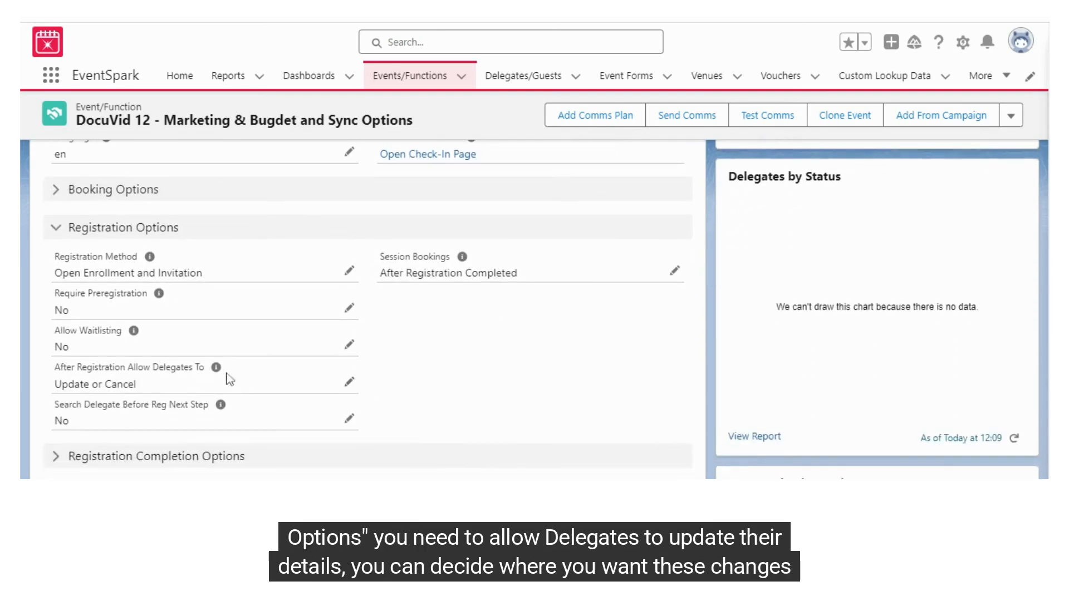
double_click(59, 384)
left_click_drag(92, 384, 147, 392)
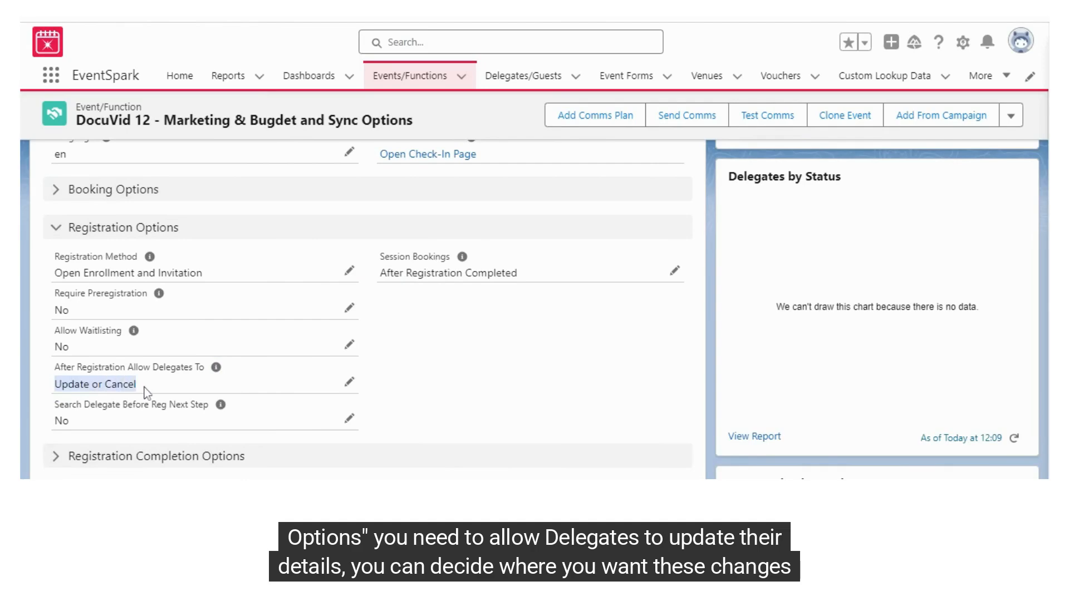
scroll(394, 353, "down", 10)
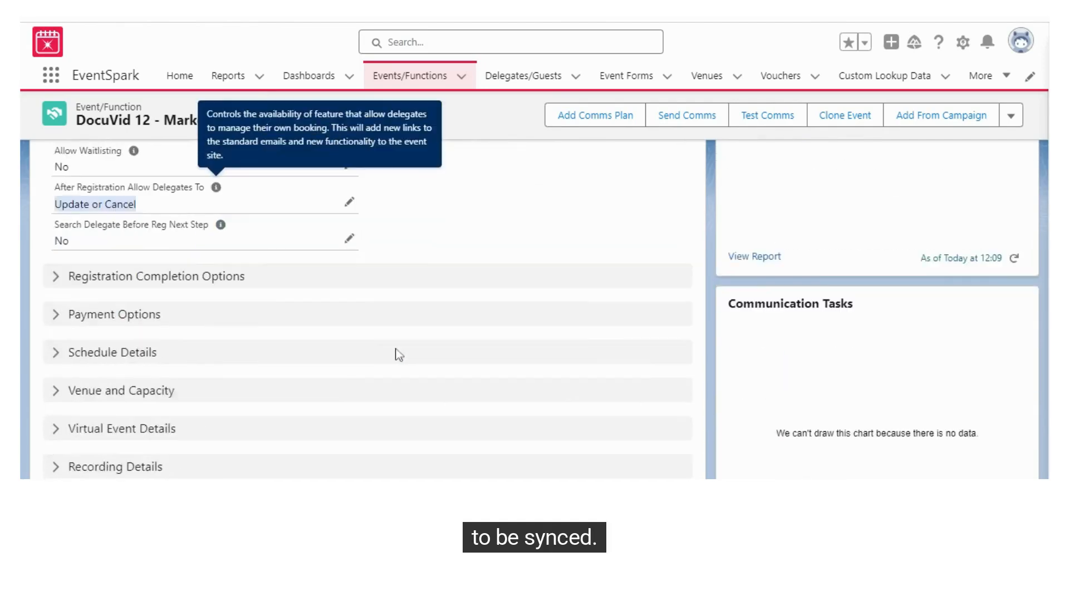
scroll(444, 349, "up", 1)
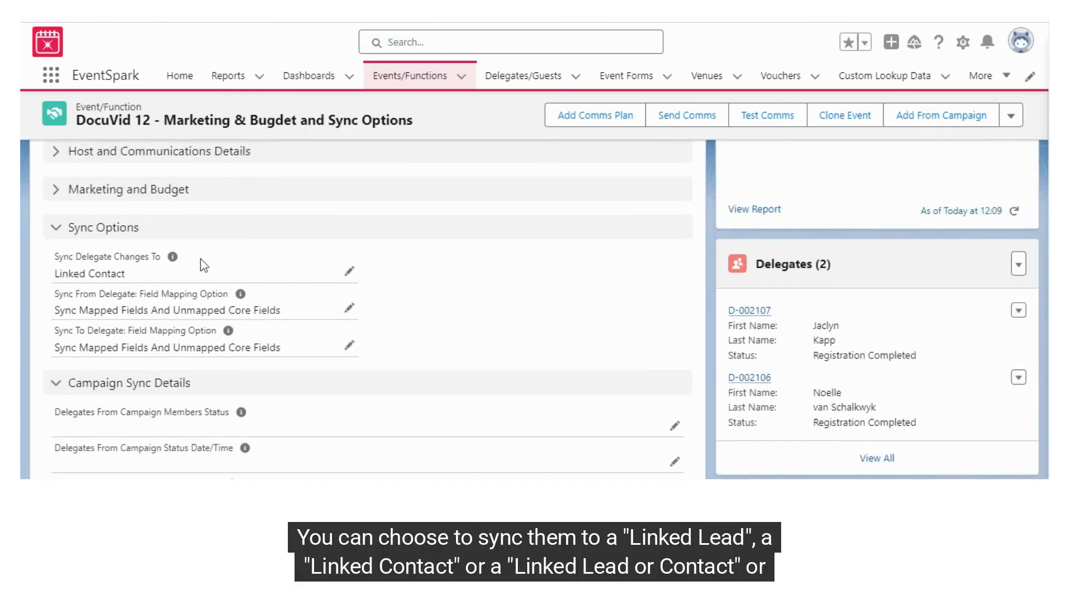
Sync delegate changes to Linked Contact using Sync Mapped Fields And Unmapped Core Fields.
left_click(349, 272)
left_click(289, 312)
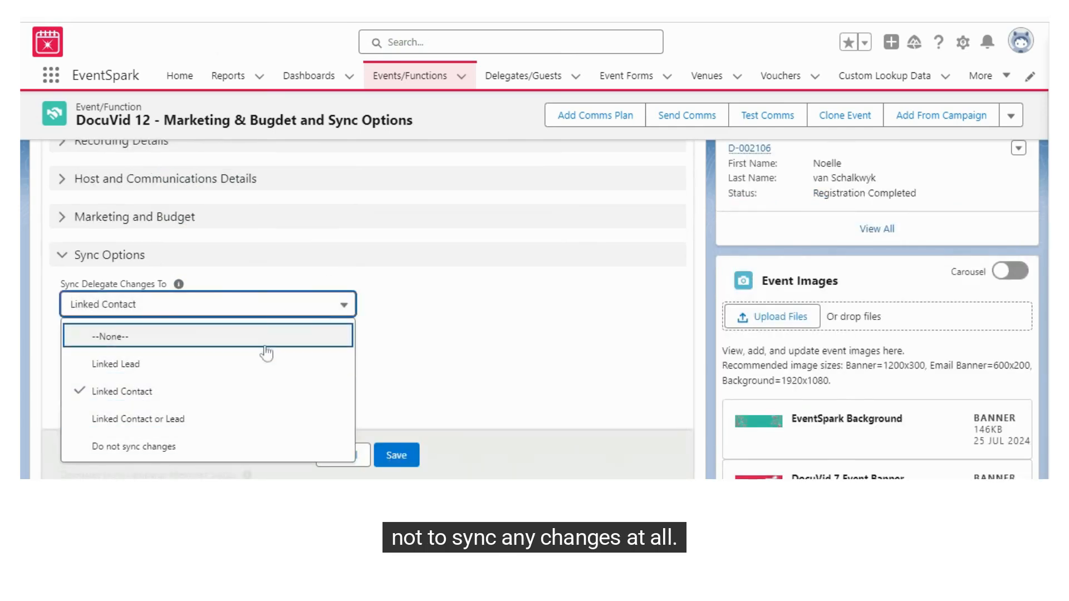
left_click(416, 304)
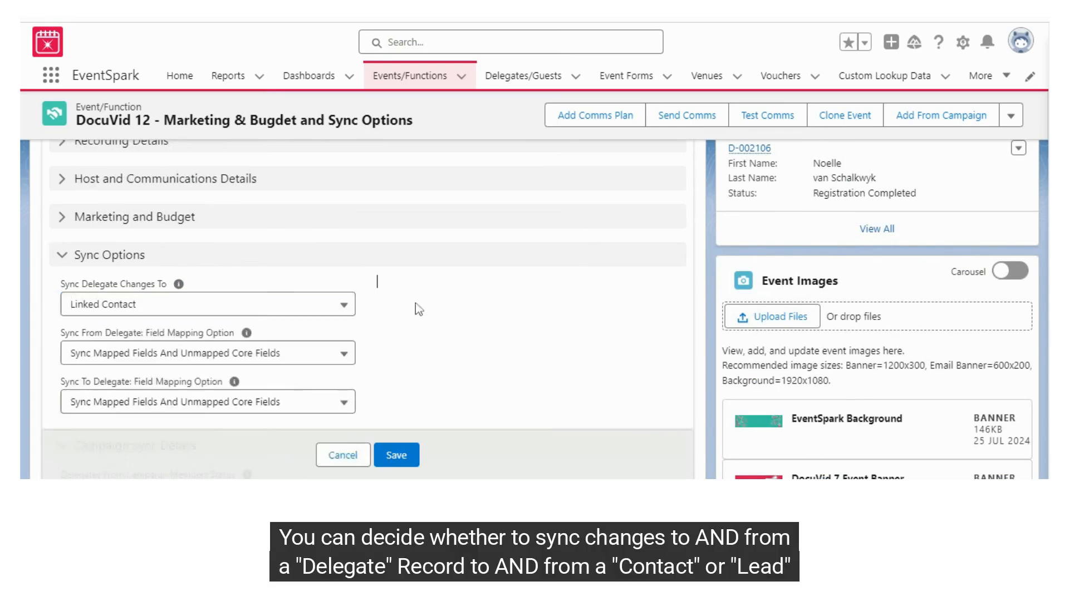
left_click(284, 353)
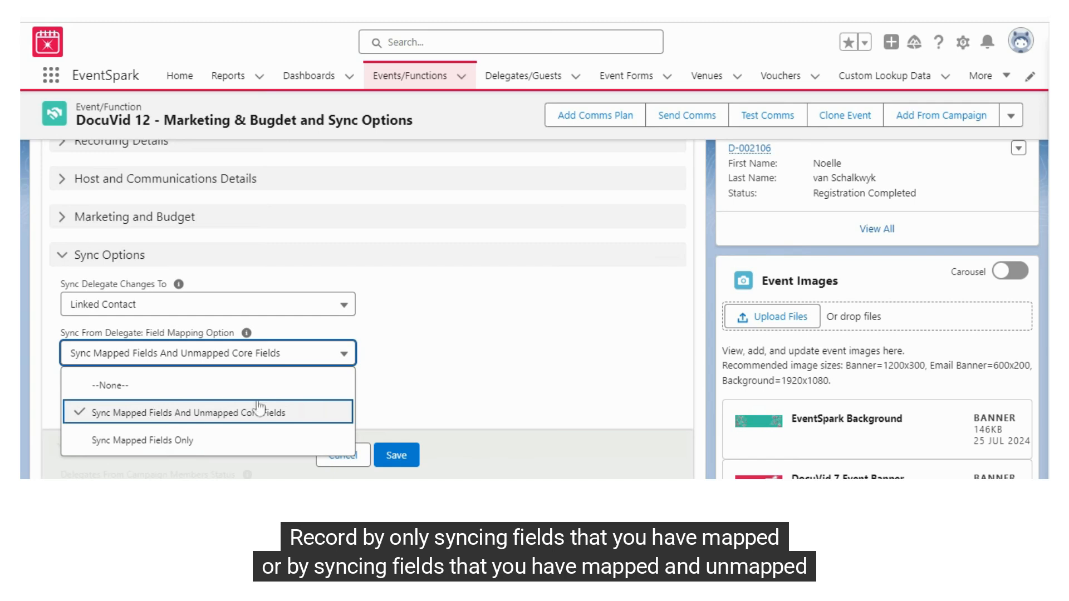
mouse_move(248, 335)
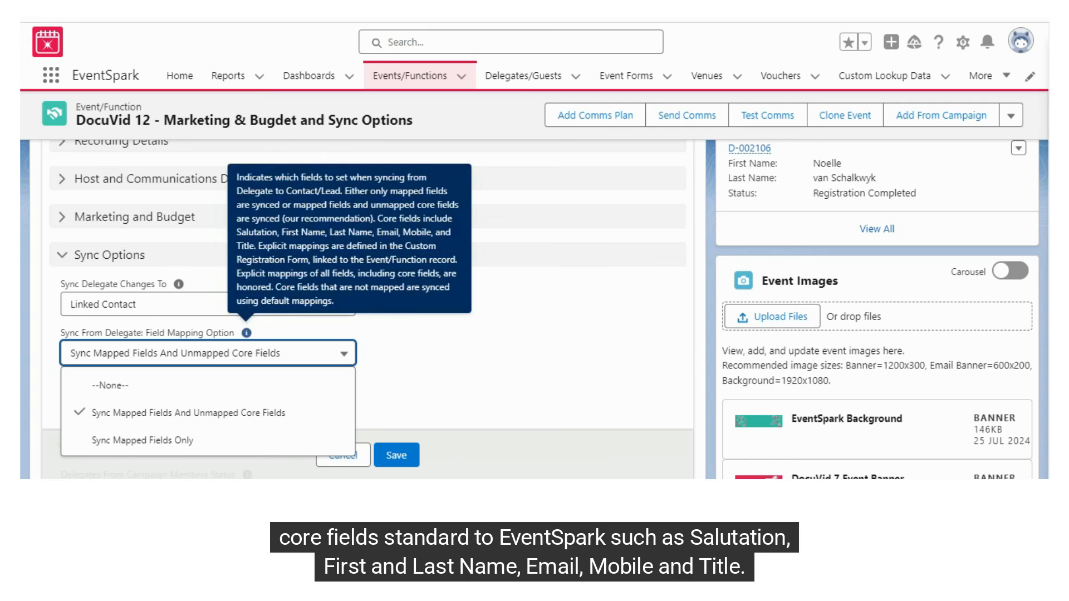
left_click(422, 355)
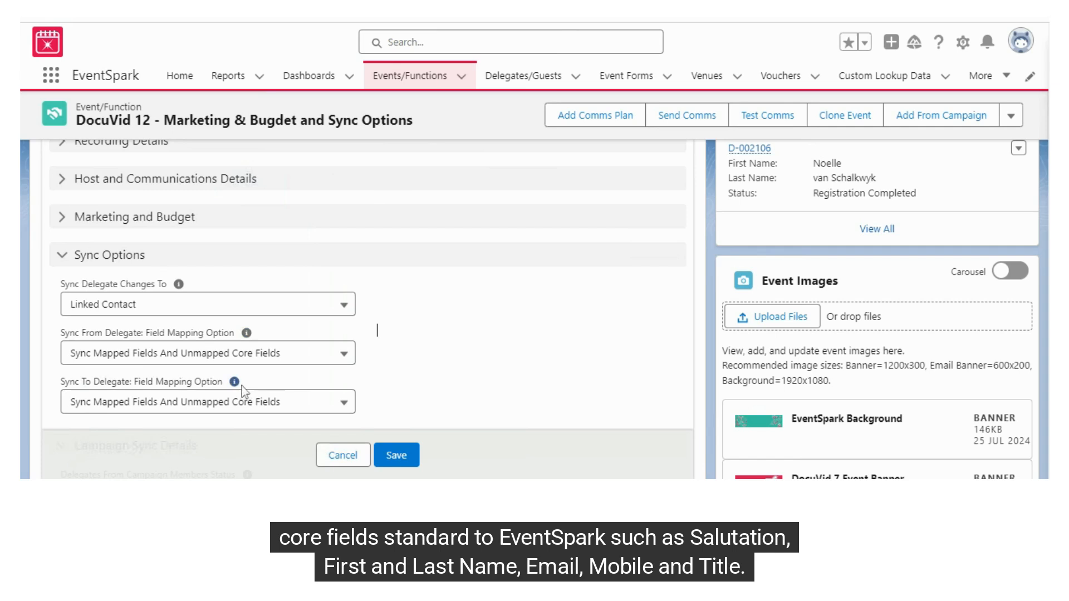
mouse_move(241, 388)
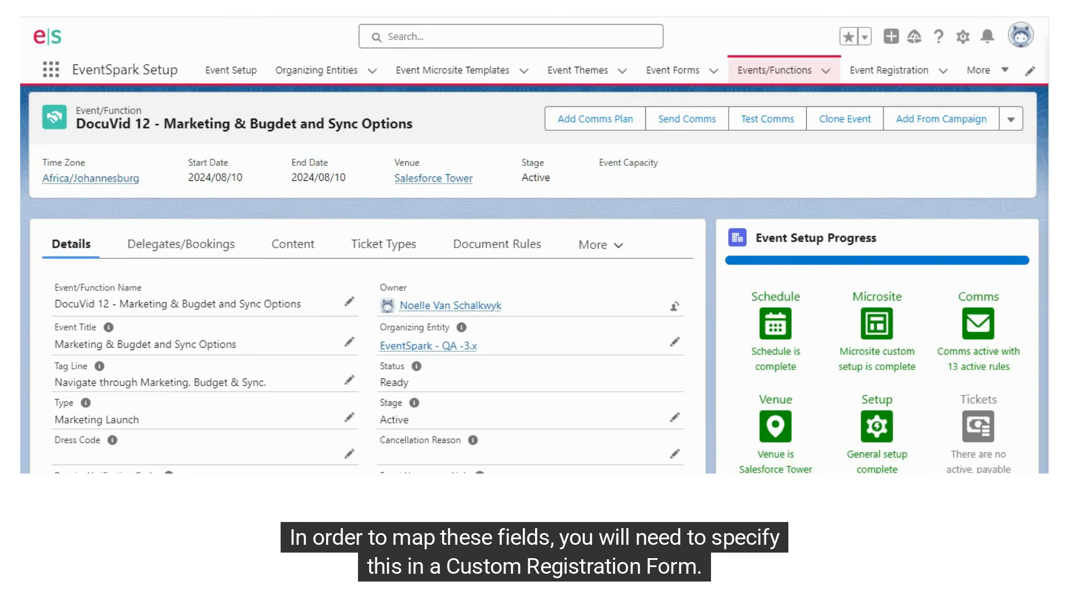
In Setup, filter Contact fields by 'alt' and select the Alternative Email Address field name.
left_click(963, 36)
left_click(885, 80)
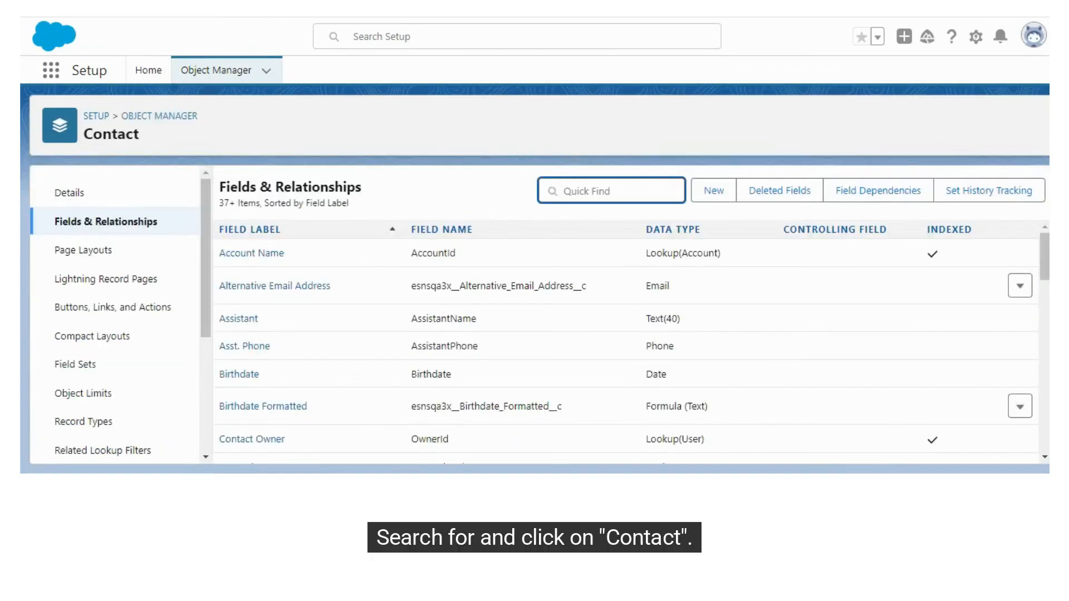
left_click(551, 195)
type("a")
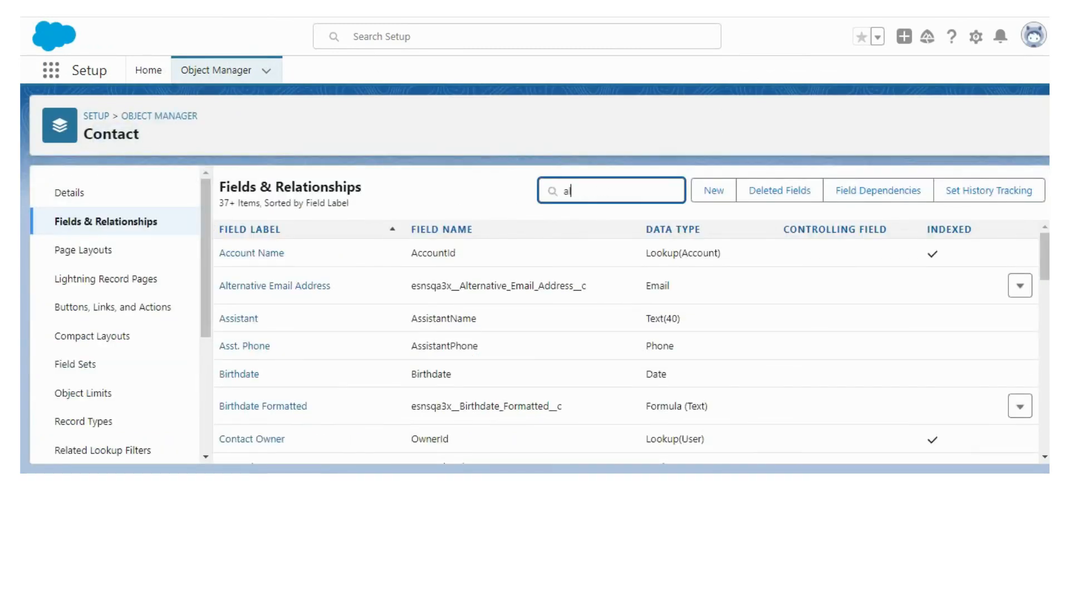
type("lt")
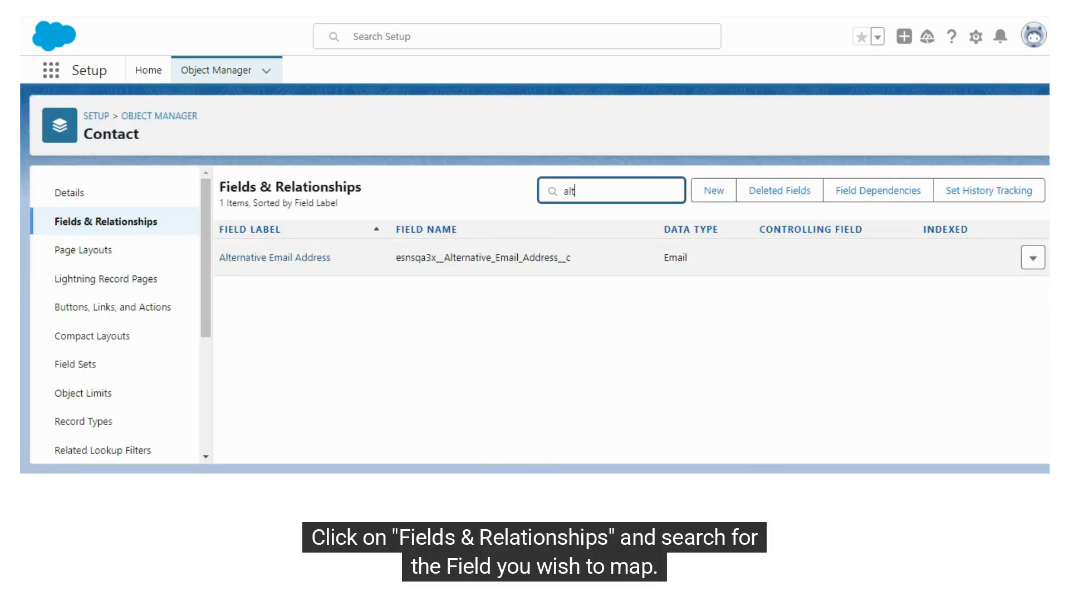
left_click_drag(395, 258, 578, 263)
key("ctrl+c")
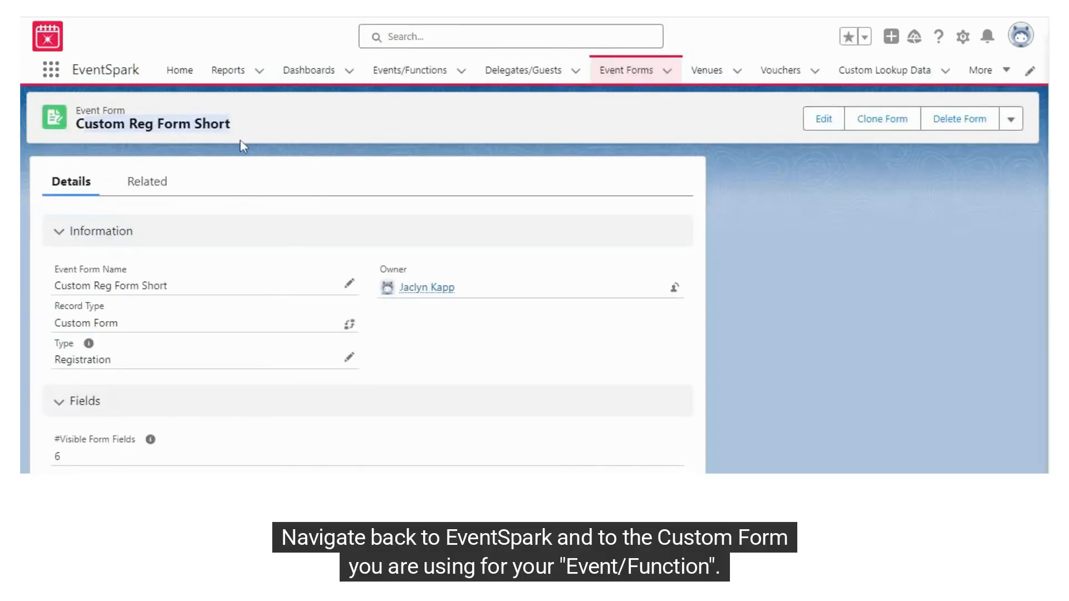
Paste the copied field name into FF-00122's Contact Field Name and save.
left_click(155, 192)
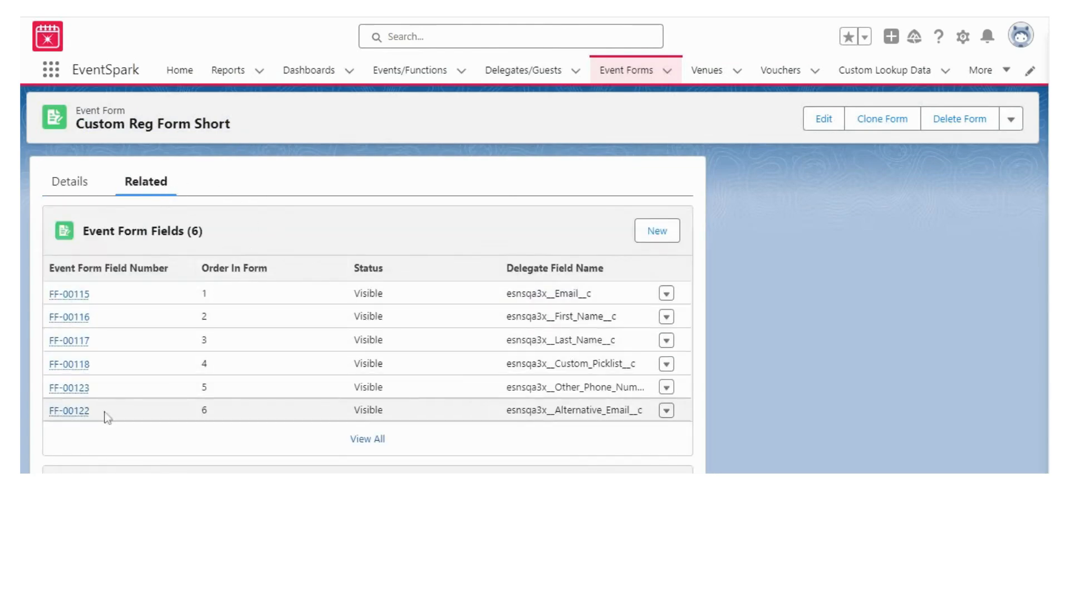
left_click(70, 412)
scroll(340, 322, "down", 3)
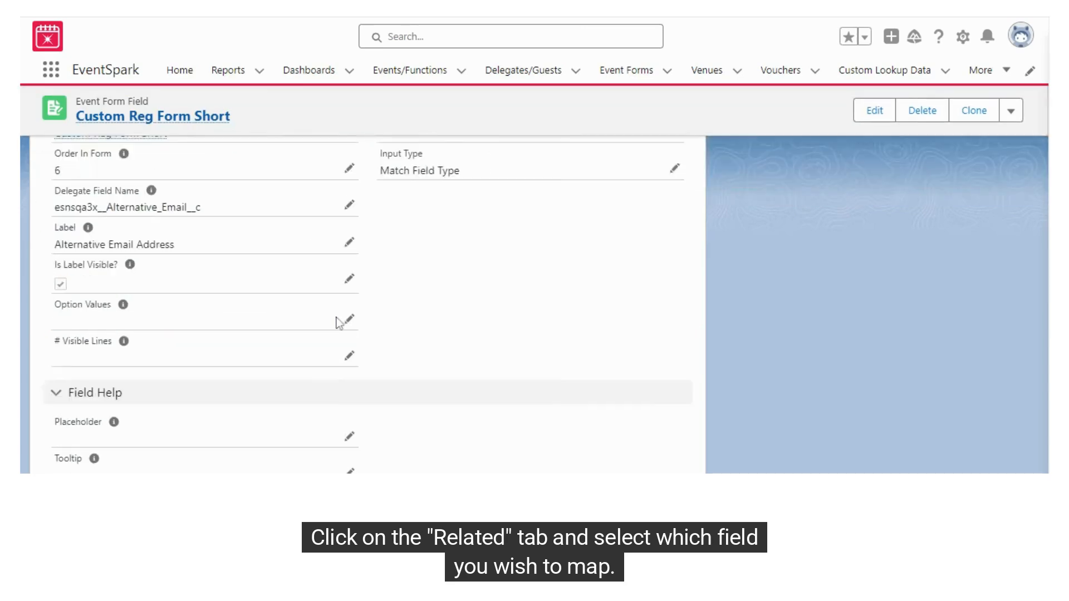
scroll(340, 322, "down", 5)
left_click(348, 220)
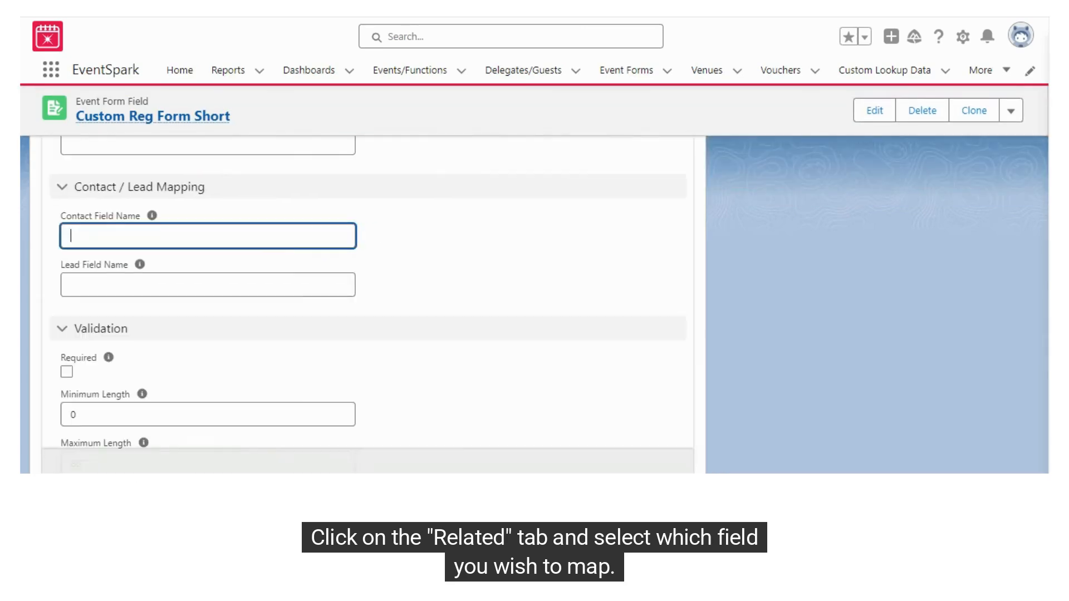
key("ctrl+v")
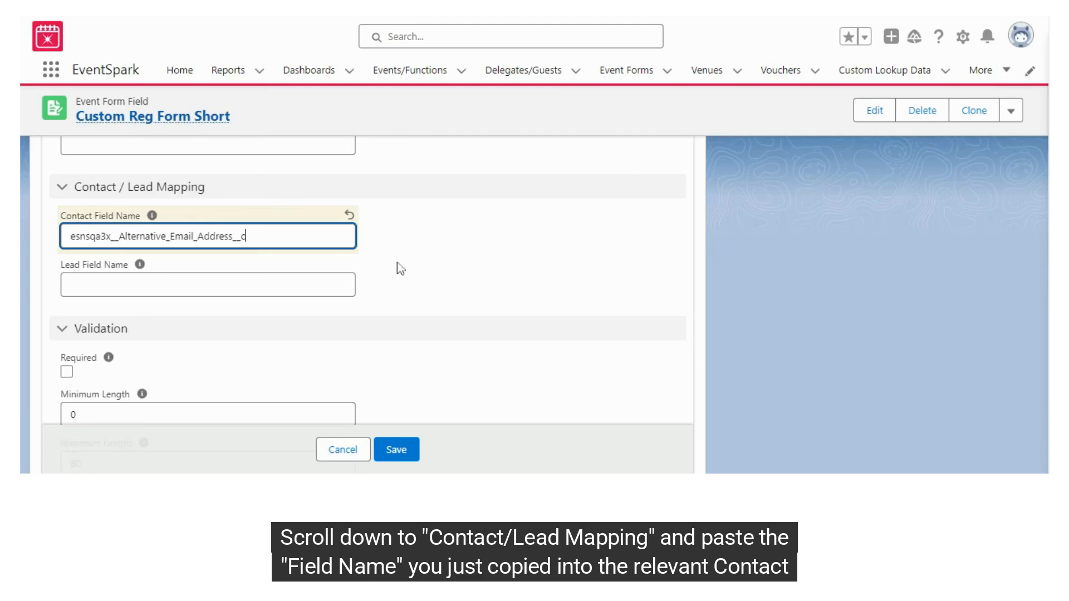
left_click(396, 450)
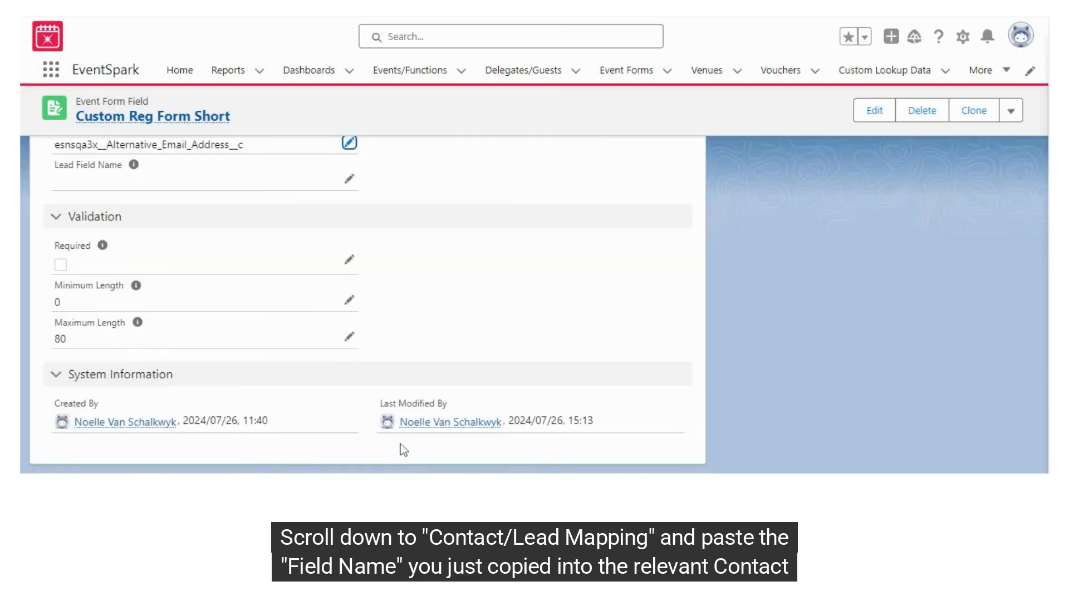
Review the saved FF-00122 form field record and its Contact mapping.
scroll(529, 314, "up", 10)
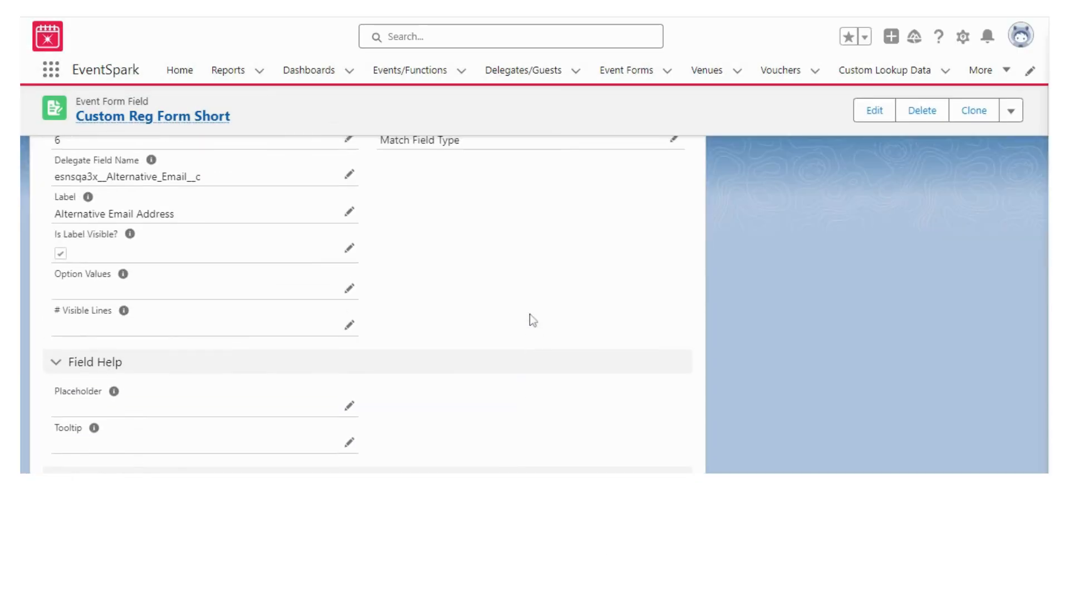
scroll(530, 314, "down", 4)
scroll(530, 316, "down", 8)
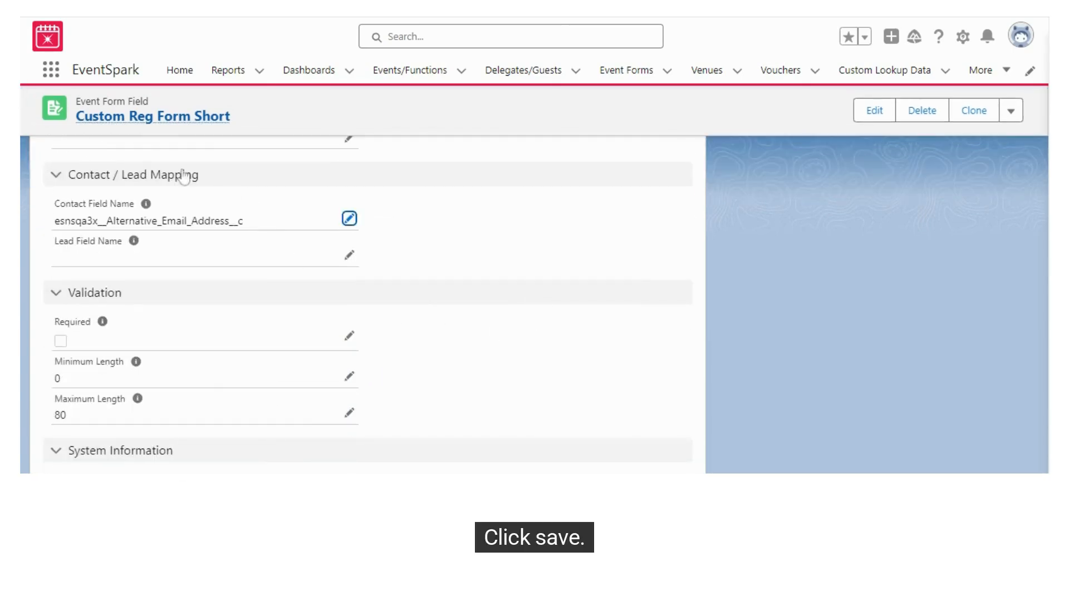
mouse_move(134, 241)
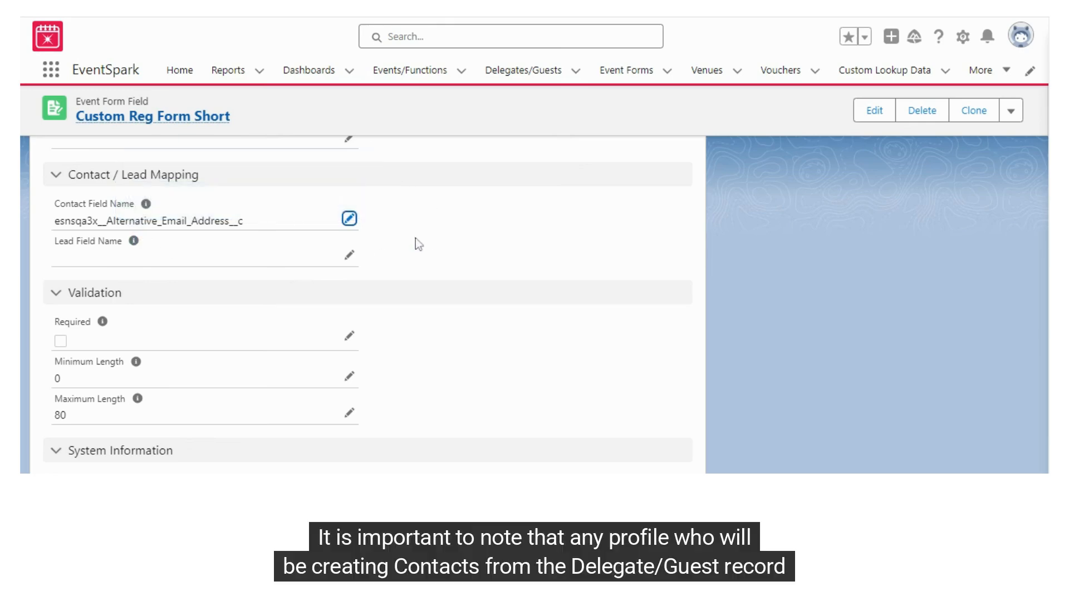
scroll(442, 276, "up", 10)
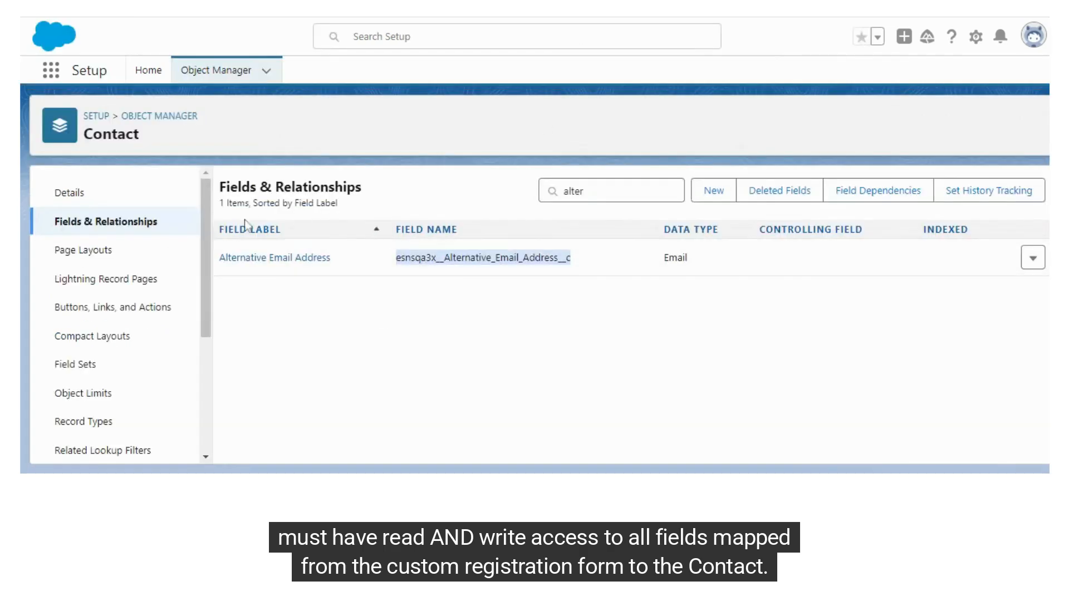
left_click_drag(93, 133, 149, 135)
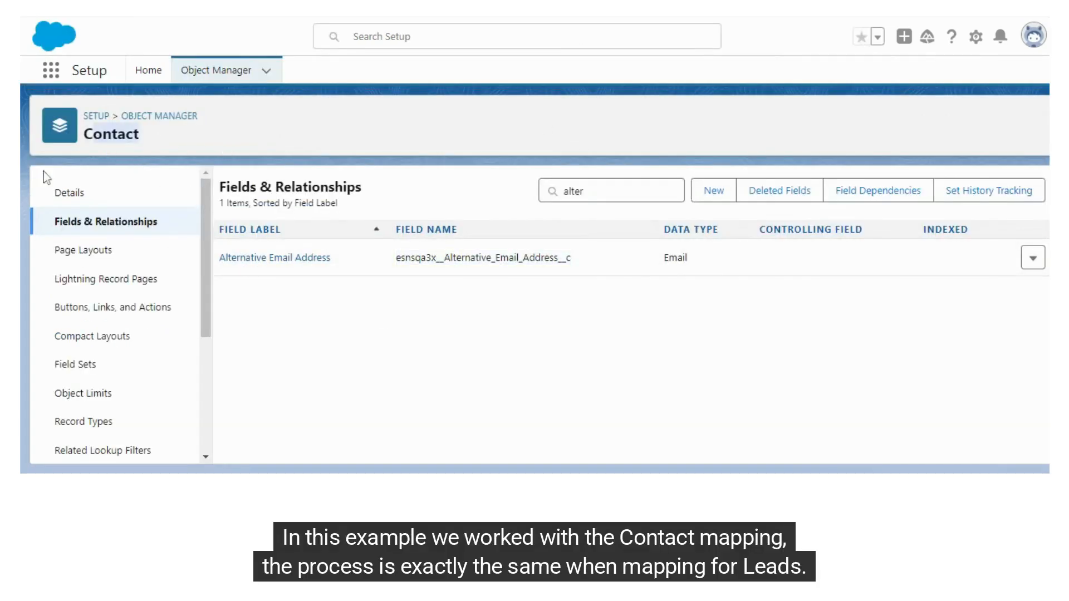